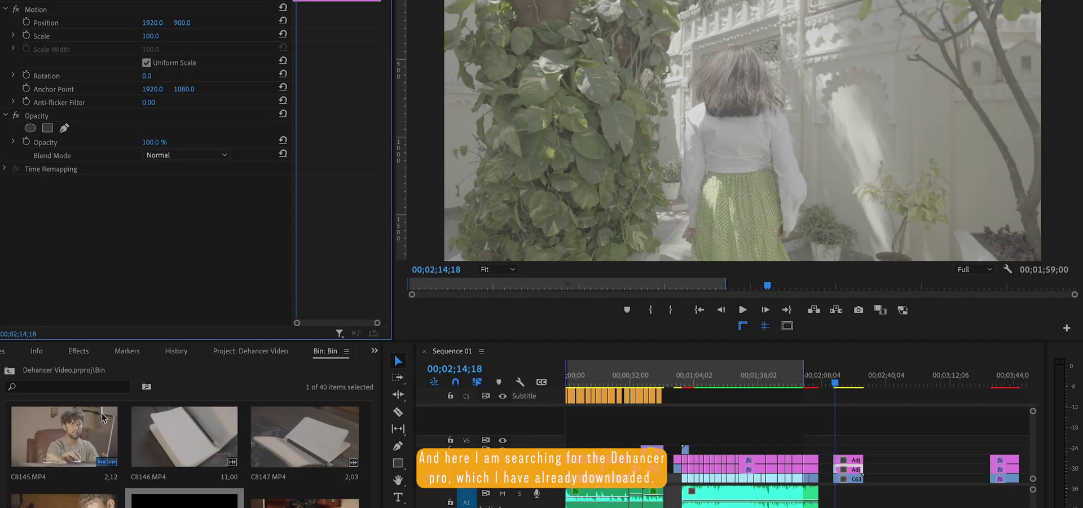
Step: Show the Effects browser with its Presets, Audio Effects and Video Effects folders
click(128, 351)
Step: Search 'dehan' and apply Dehancer Pro v1.3 to the Adj clip on V2
click(78, 351)
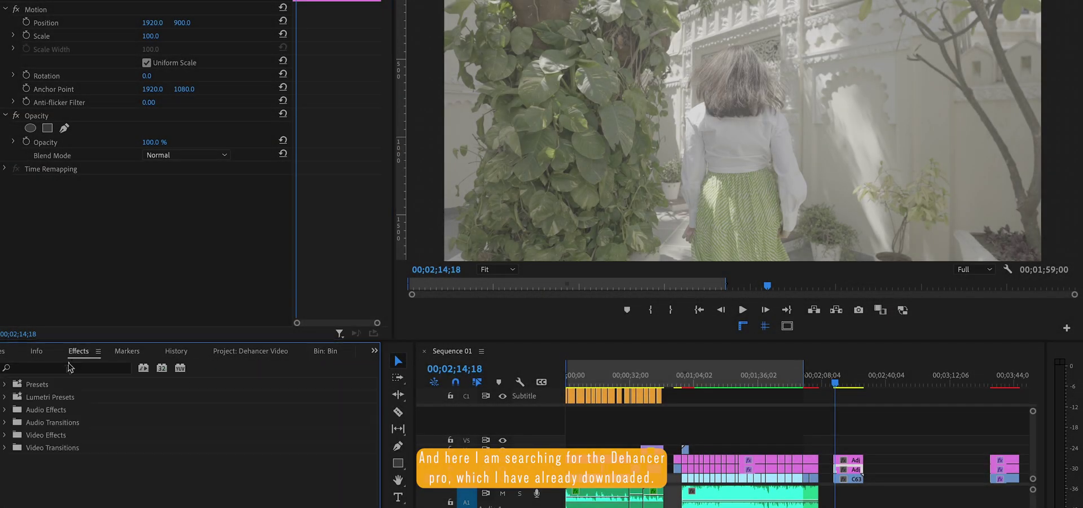
click(68, 368)
text(dehan)
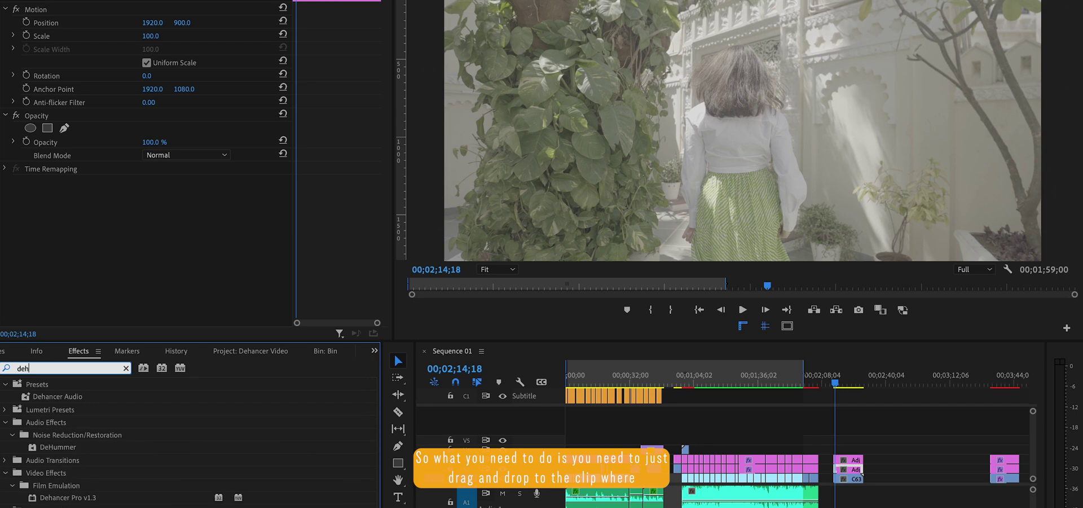
click(33, 474)
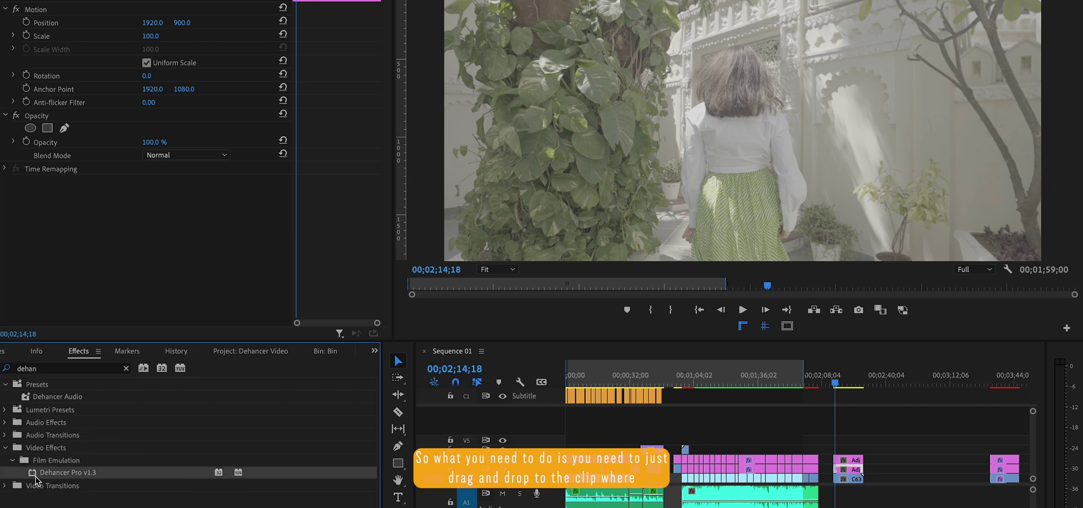
drag(863, 475, 846, 469)
scroll(378, 130, down, 4)
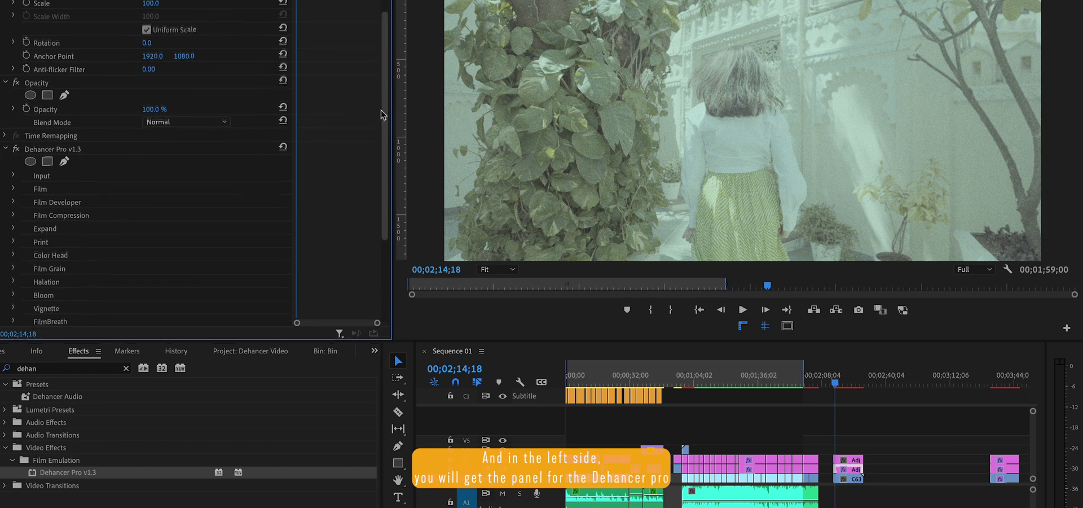
scroll(369, 168, down, 1)
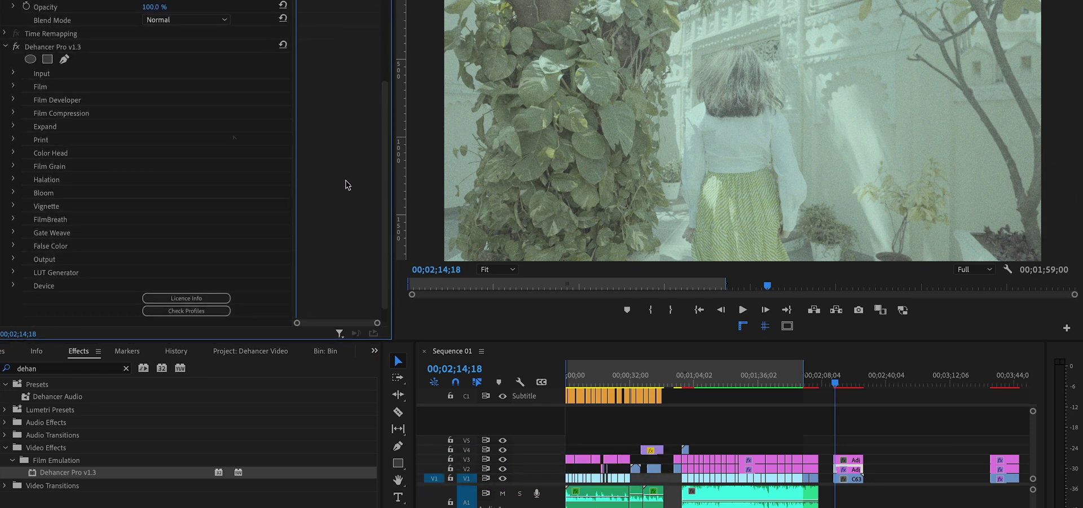
click(13, 74)
Step: Set Dehancer's Input Source to Choose Camera with the Sony Alpha 7S III S-Log3 S-Gamut3.Cine ISO 640 profile
click(228, 89)
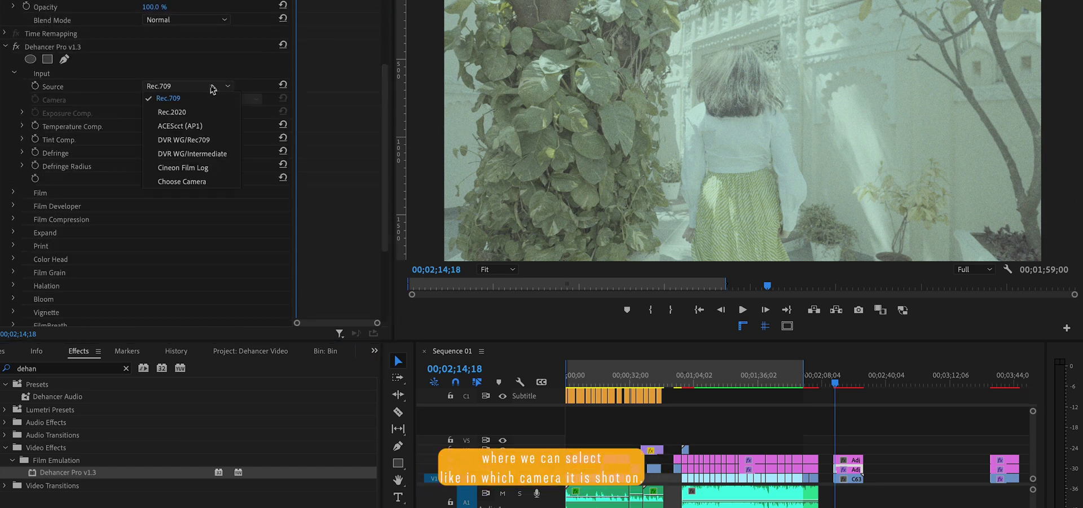
click(186, 183)
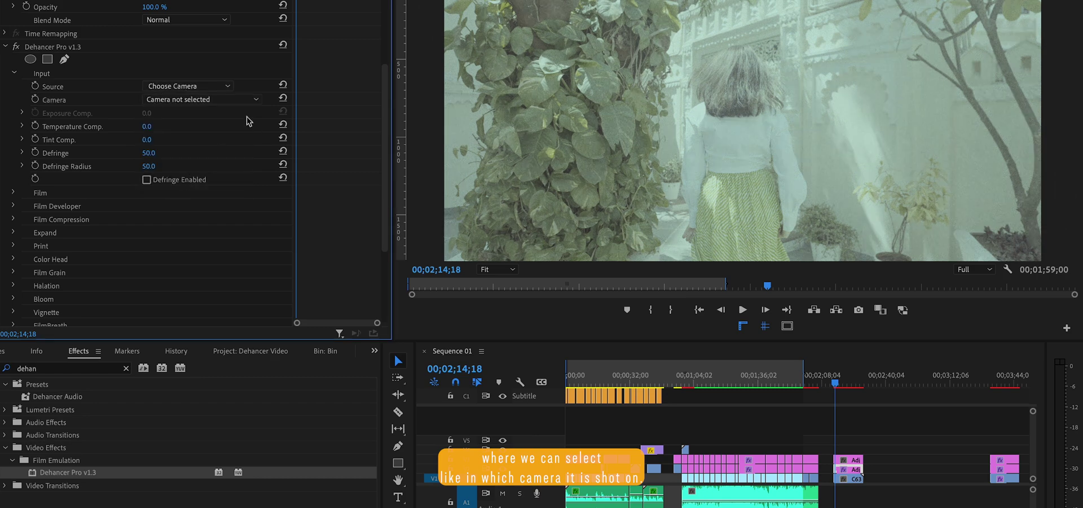
click(248, 99)
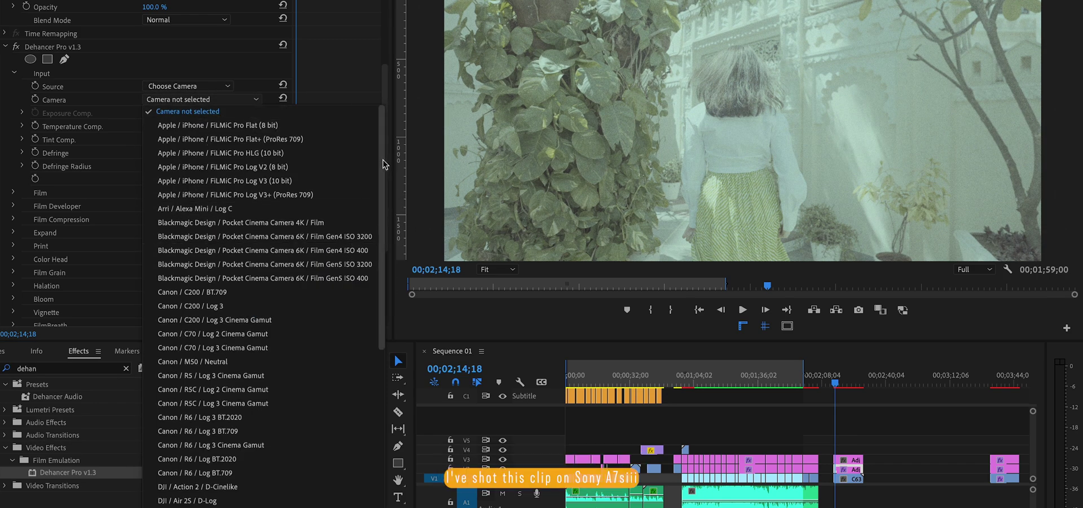
drag(384, 165, 391, 474)
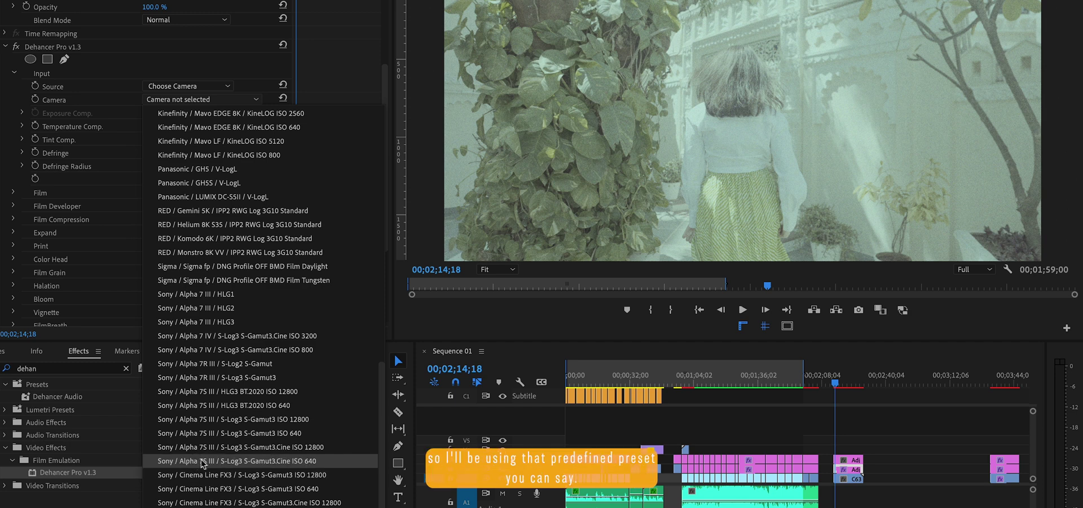
click(290, 461)
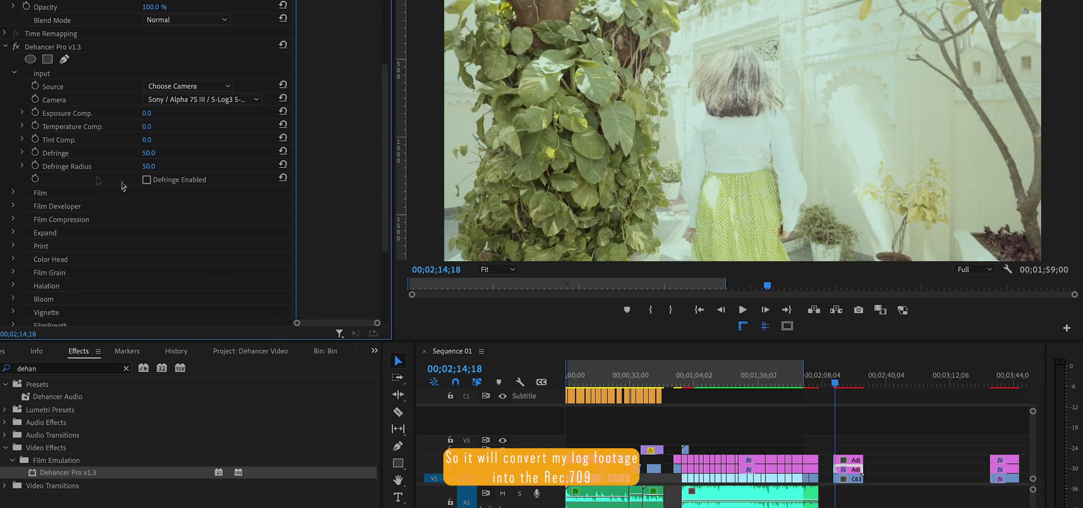
Step: Nudge Dehancer's Exposure Compensation slightly brighter
drag(381, 94, 385, 122)
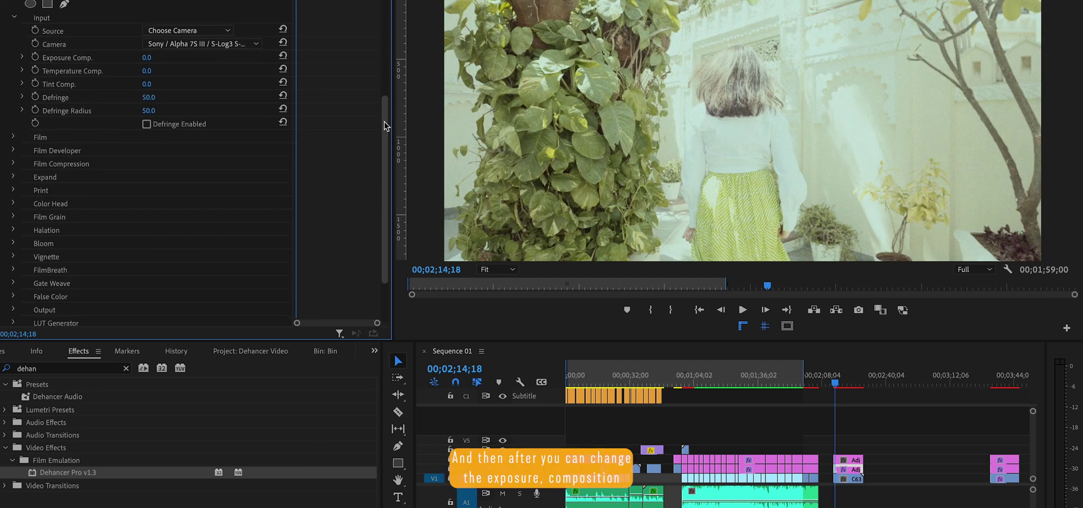
click(23, 58)
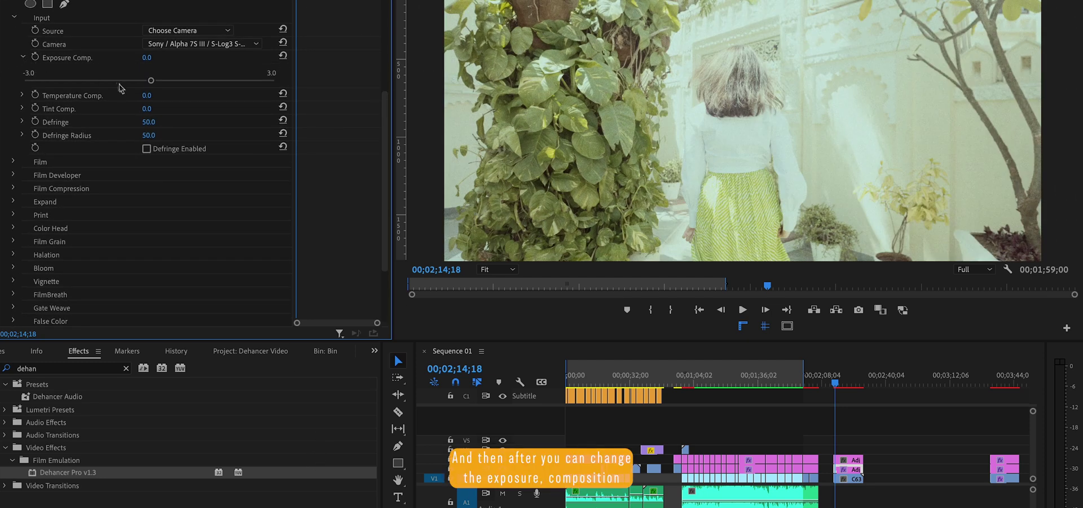
drag(151, 80, 148, 81)
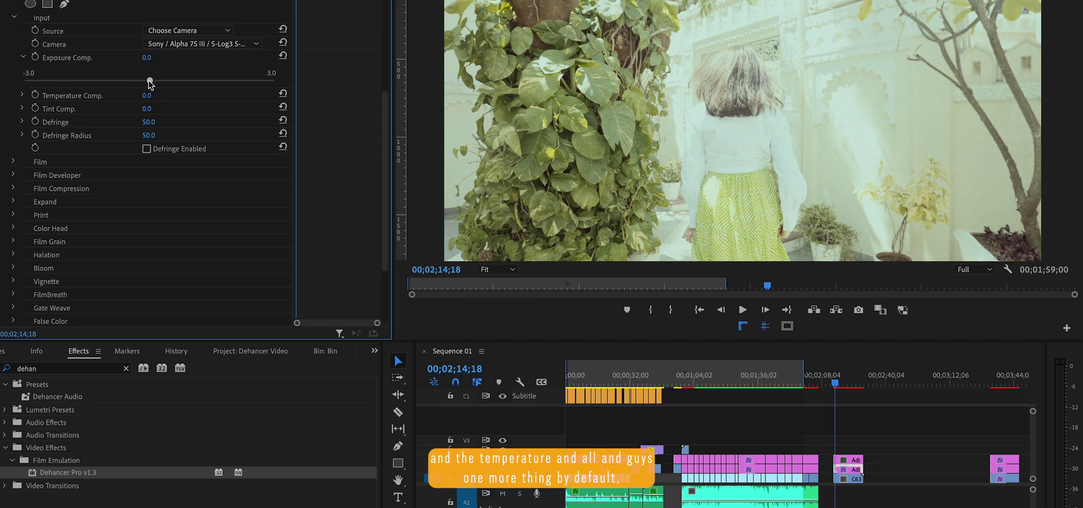
Step: Turn off Dehancer's Film Grain
scroll(35, 118, down, 1)
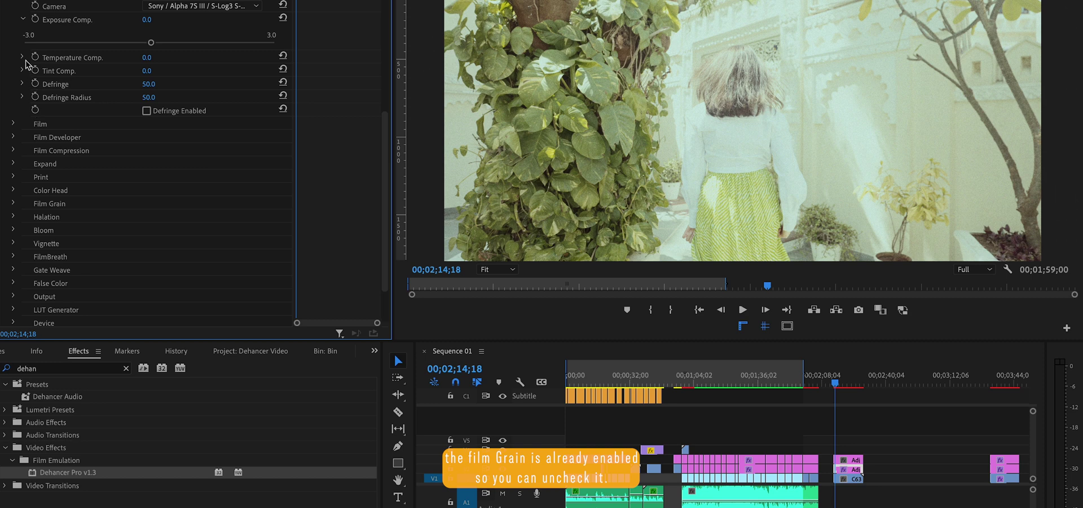
scroll(47, 195, down, 1)
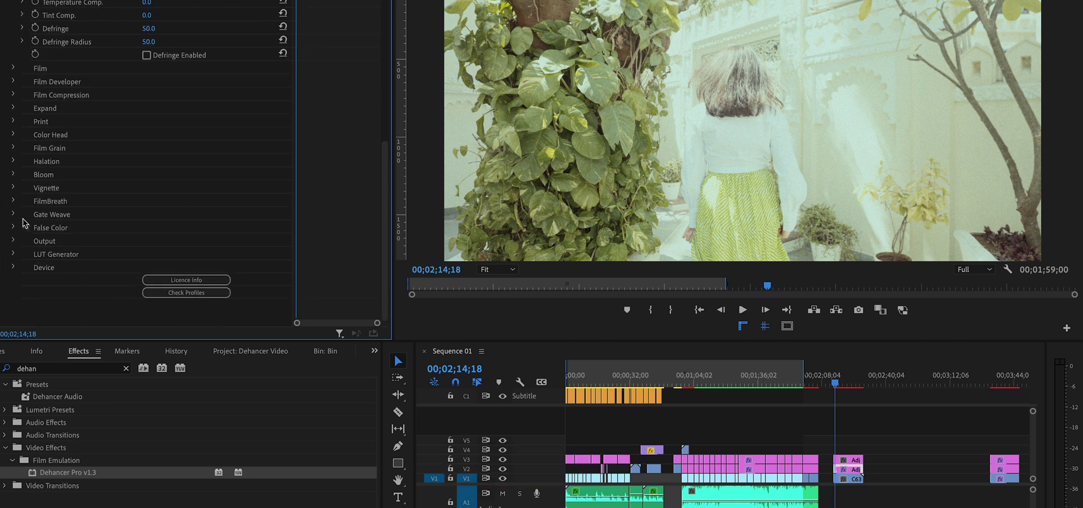
click(13, 148)
scroll(203, 204, down, 1)
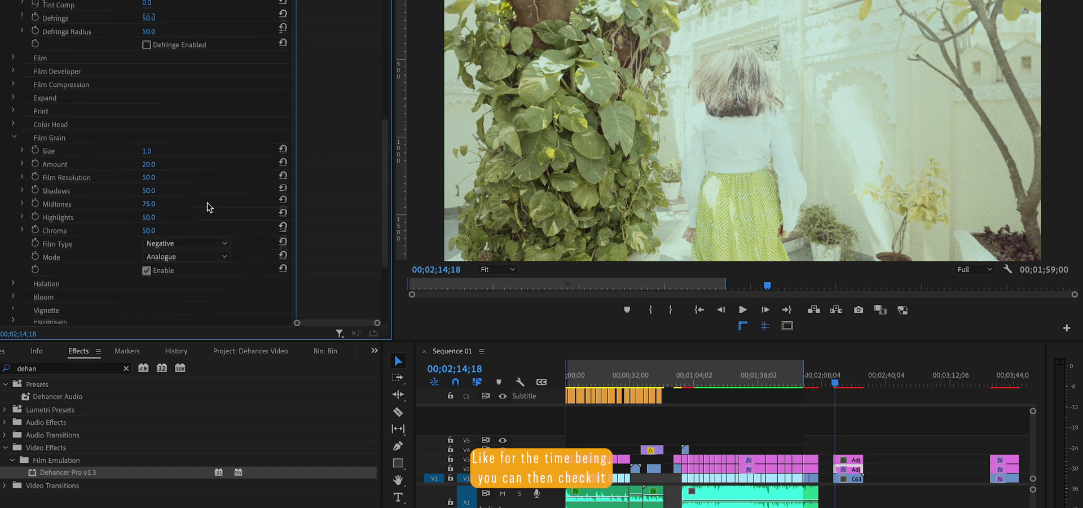
click(147, 268)
scroll(195, 215, up, 4)
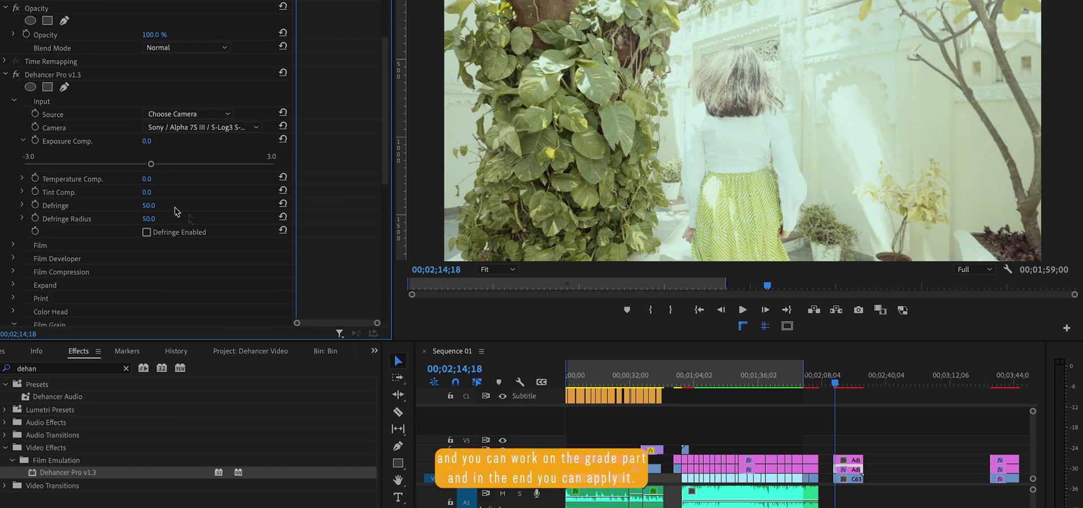
scroll(19, 141, down, 2)
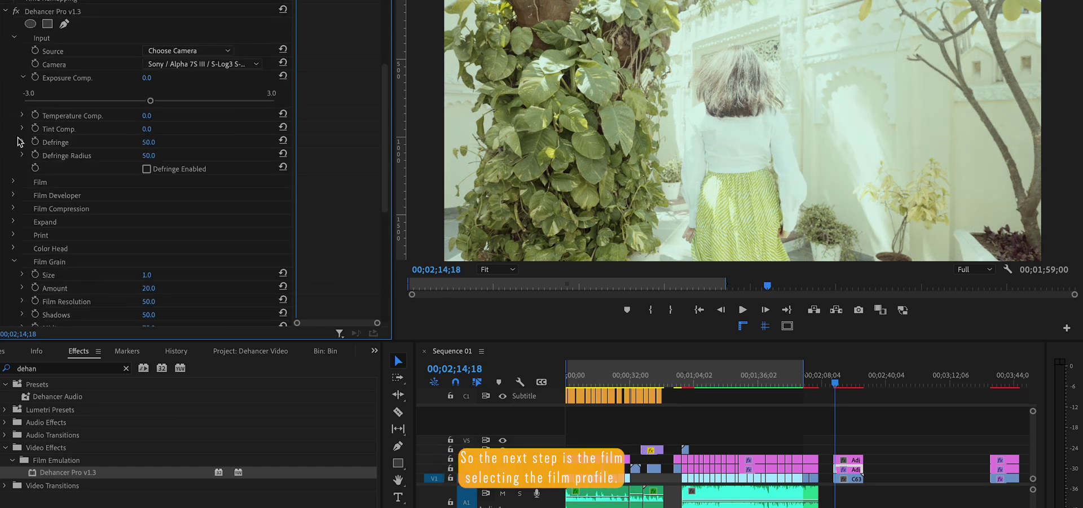
Step: Try Kodak Portra 800 as the film profile, then return to Kodak Vision3 250D
click(14, 182)
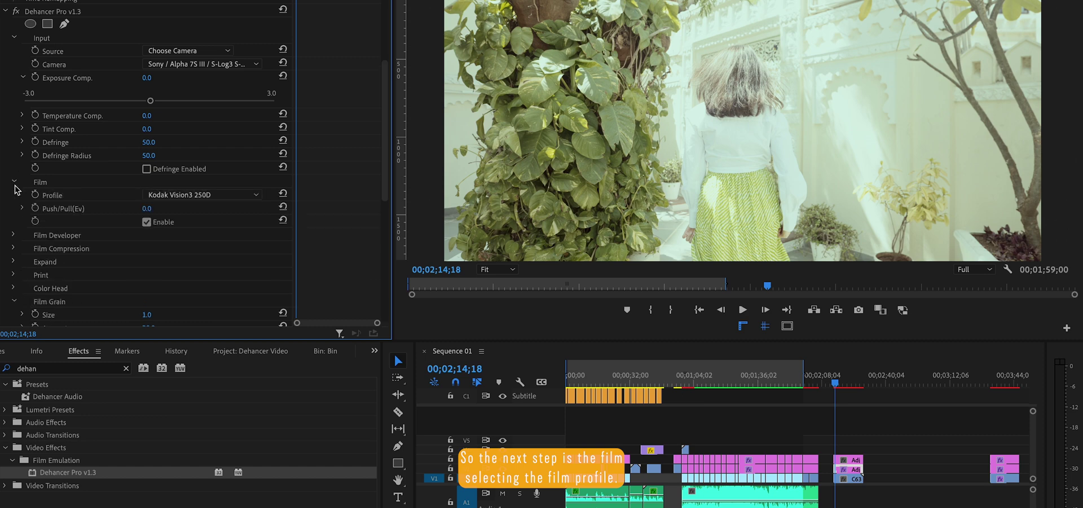
click(243, 198)
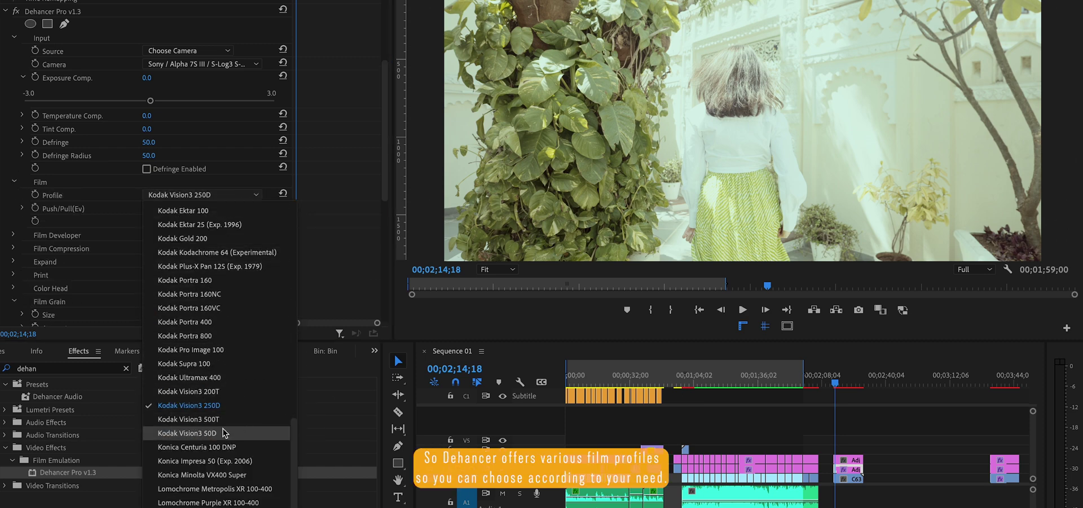
click(203, 336)
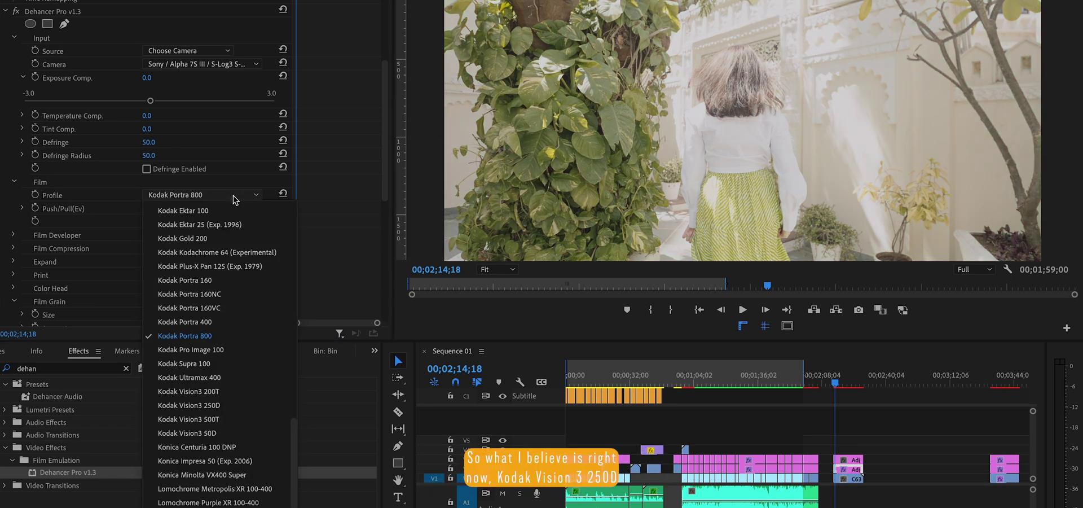
click(215, 405)
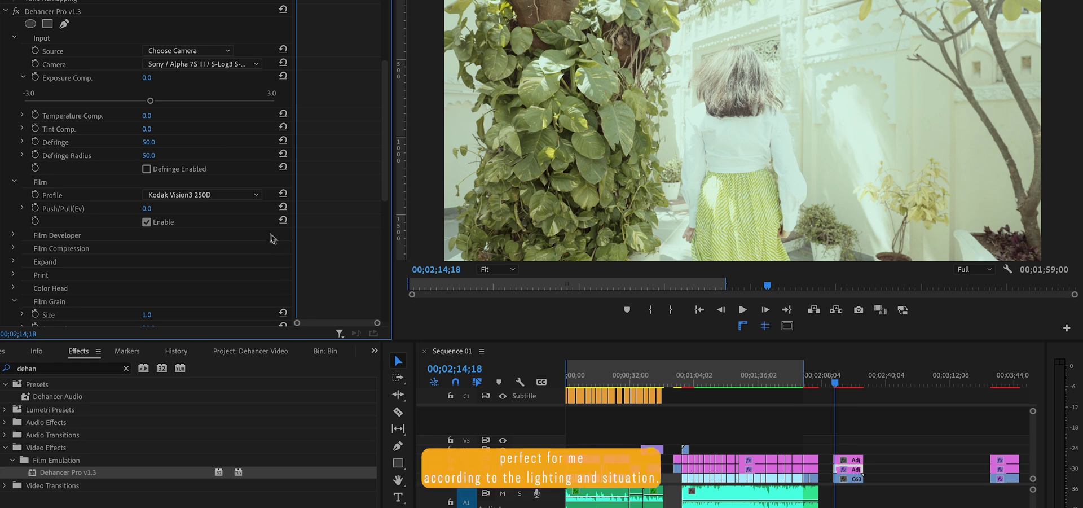
Step: Raise the film Push/Pull to 0.2 EV
click(23, 209)
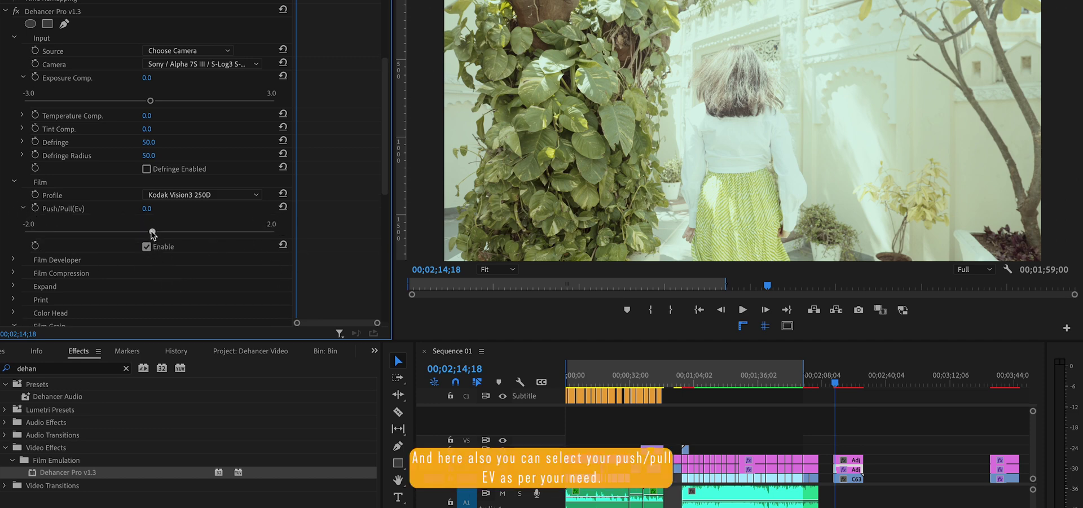
drag(157, 234, 163, 234)
scroll(148, 280, down, 1)
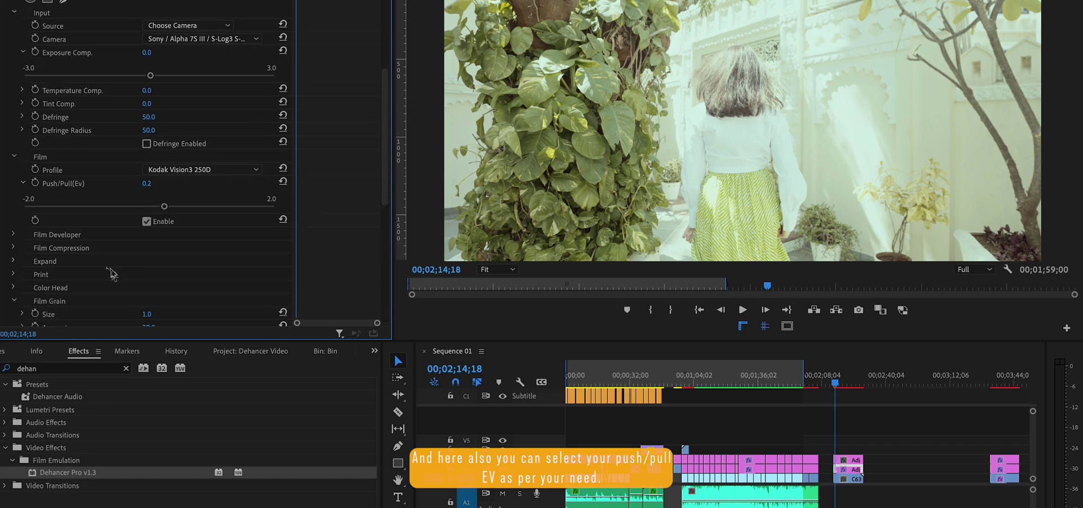
Step: Enable Film Developer and raise Contrast Boost to 39.0
click(13, 234)
scroll(189, 280, down, 1)
click(148, 276)
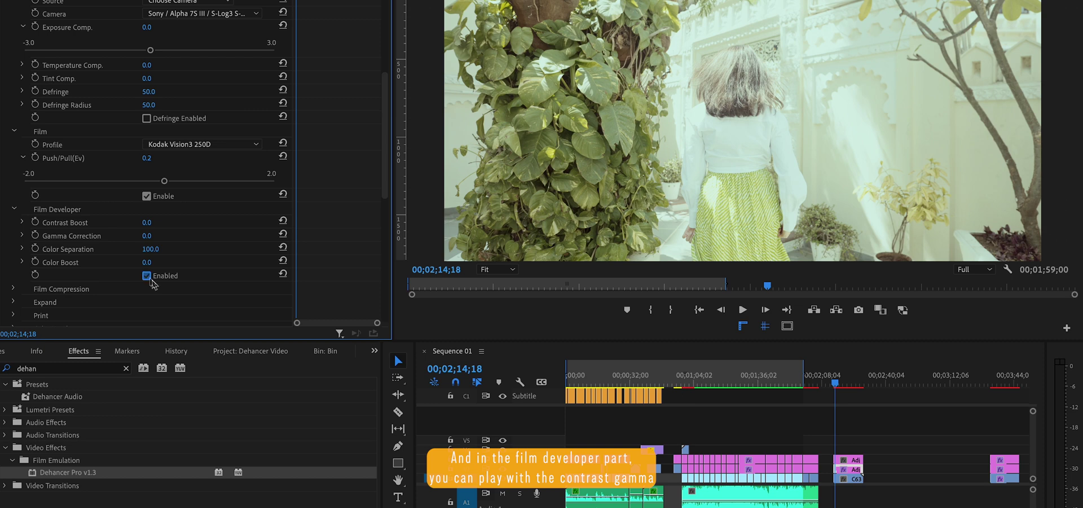
scroll(190, 282, down, 1)
click(21, 197)
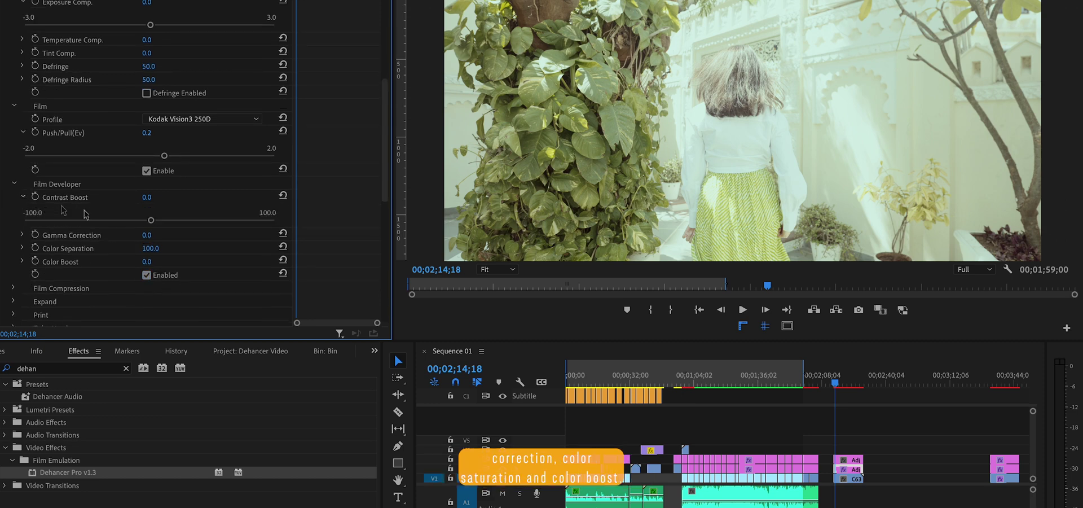
drag(155, 221, 198, 222)
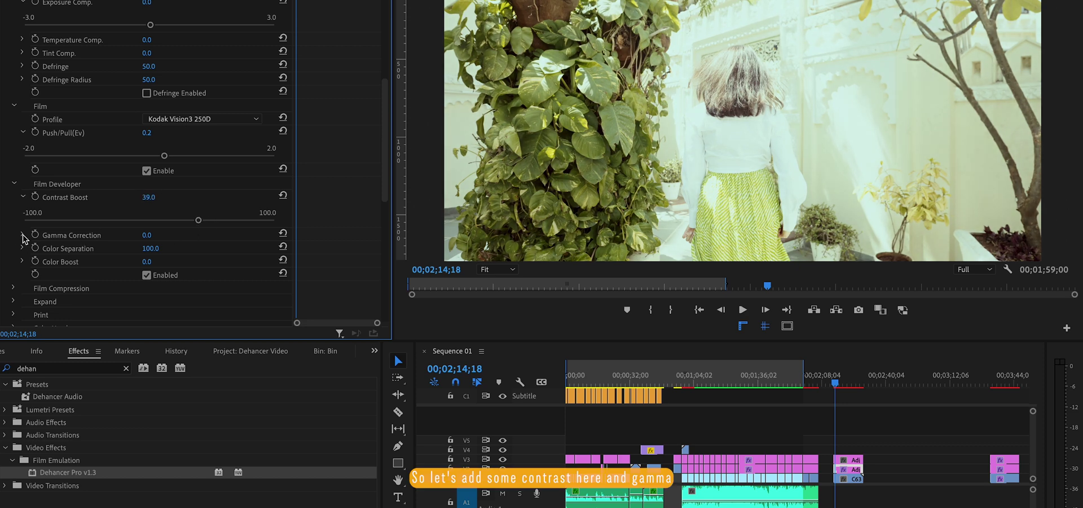
Step: Set Film Developer Gamma Correction to -3.4 and Color Boost to 64.7
click(22, 235)
mouse_move(152, 261)
mouse_down()
mouse_move(163, 261)
mouse_move(143, 259)
mouse_up()
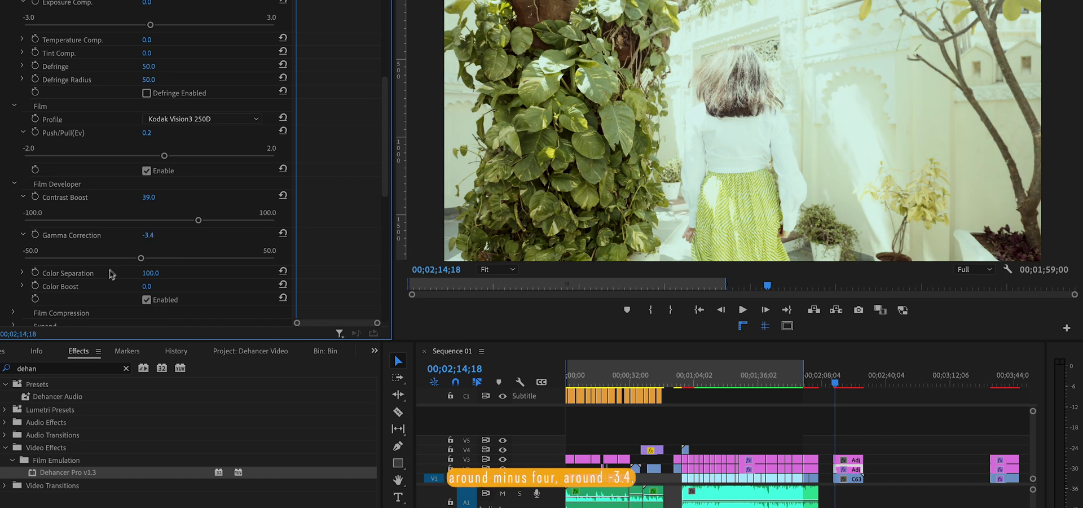
scroll(111, 274, down, 1)
click(24, 260)
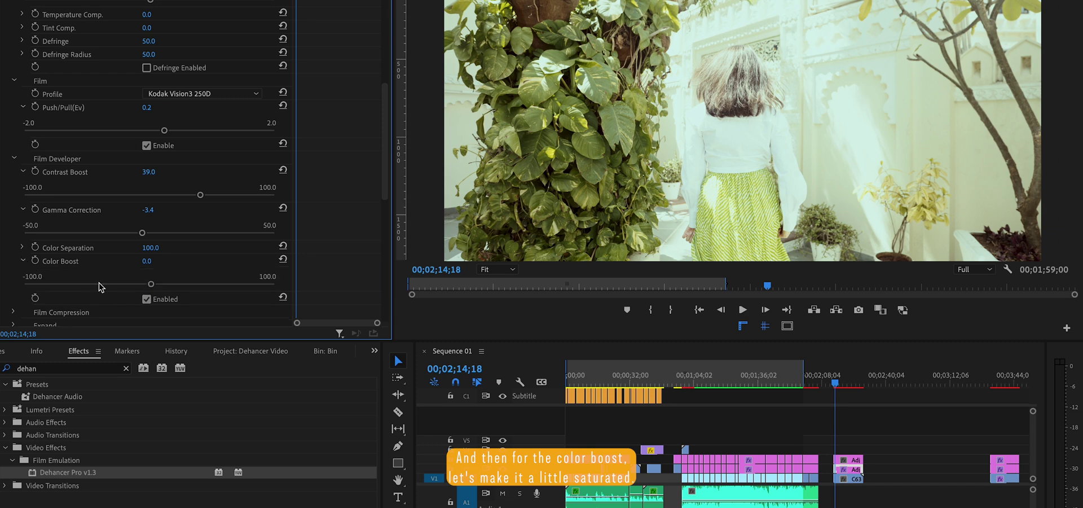
drag(152, 287, 231, 287)
scroll(178, 277, down, 4)
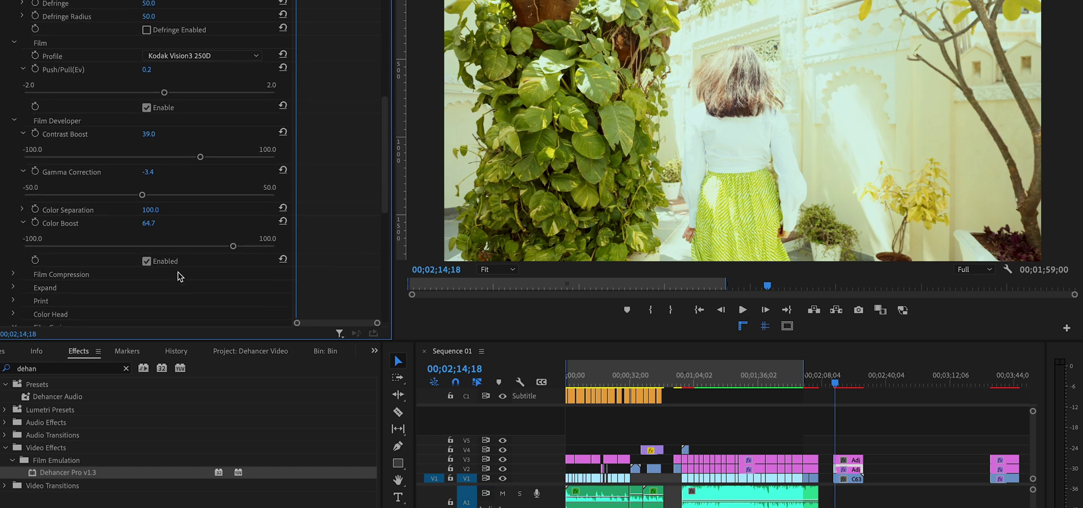
scroll(152, 268, down, 1)
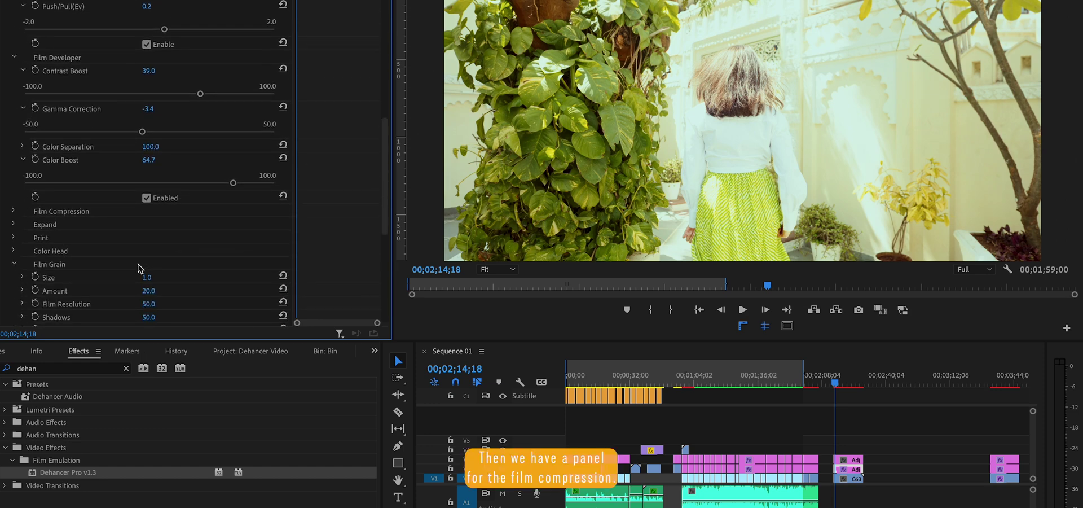
Step: Enable Film Compression at Impact 60.0, White Point 100.0, Tonal Range 30.0, Color Density 50.0
click(13, 211)
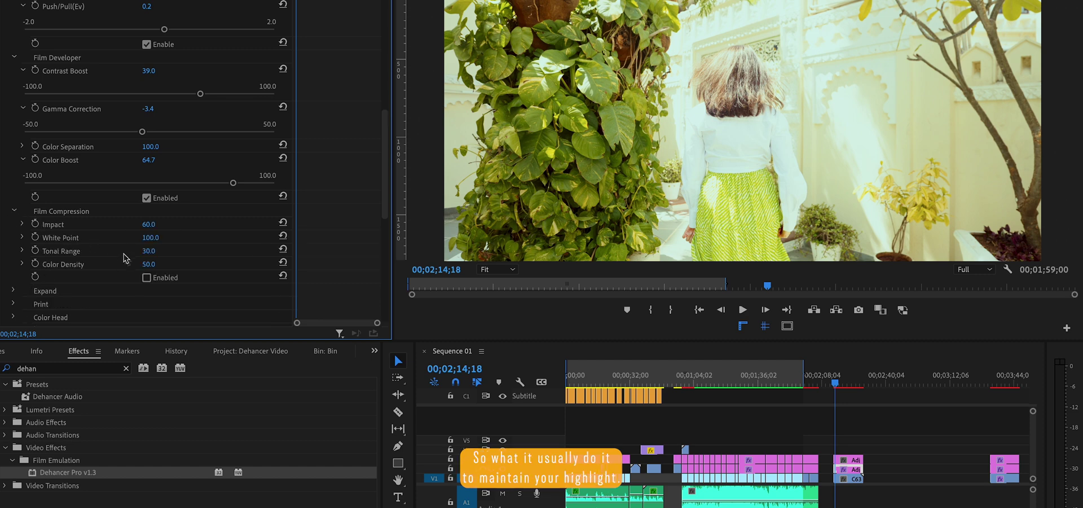
click(148, 277)
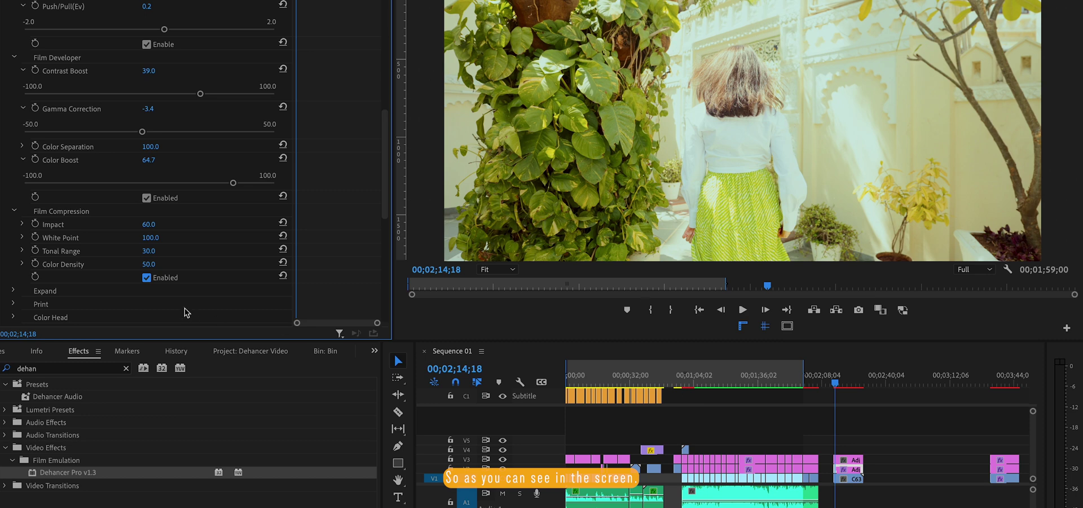
scroll(186, 312, down, 3)
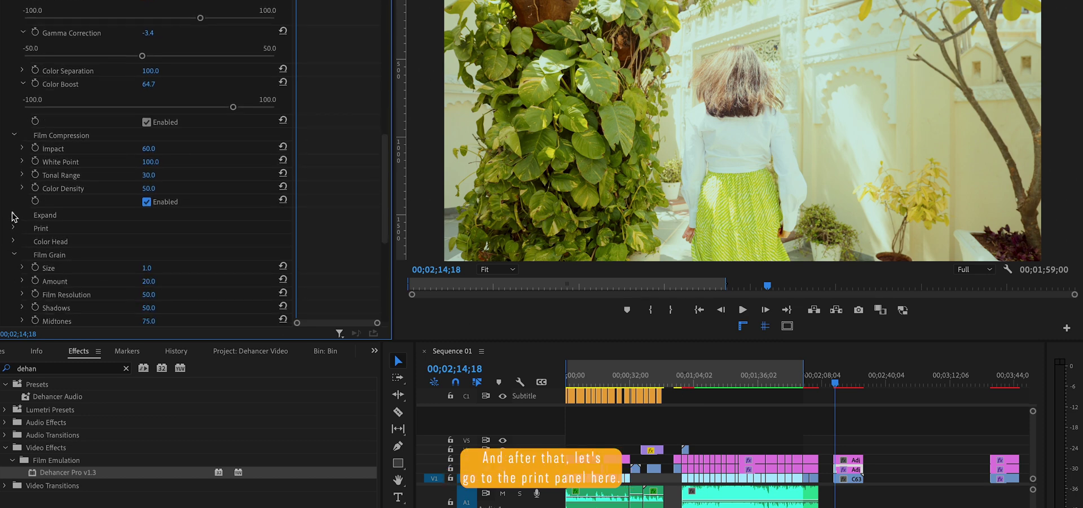
click(12, 216)
Step: Choose Kodak Endura Glossy Paper as Dehancer's Print profile
scroll(208, 266, down, 1)
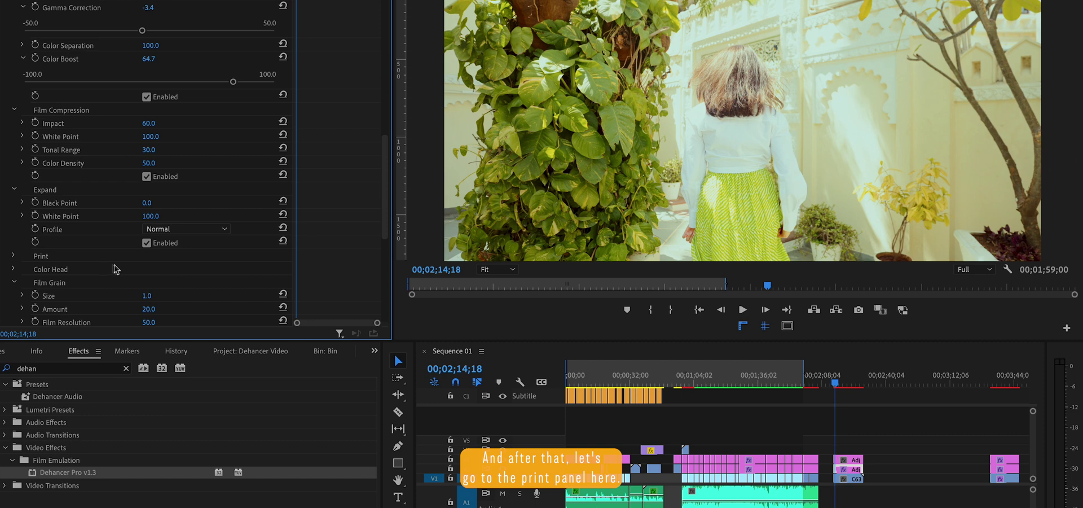
click(14, 257)
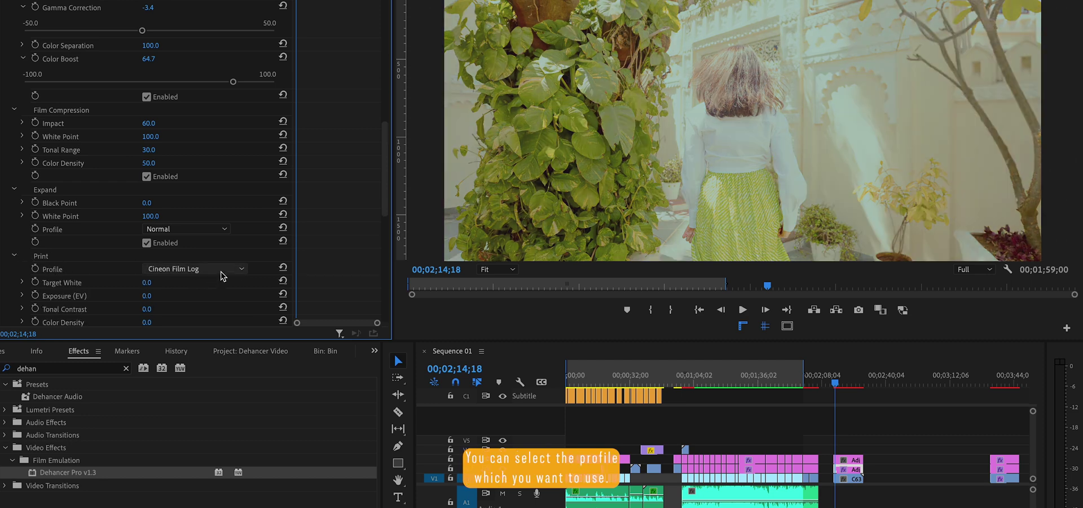
click(220, 270)
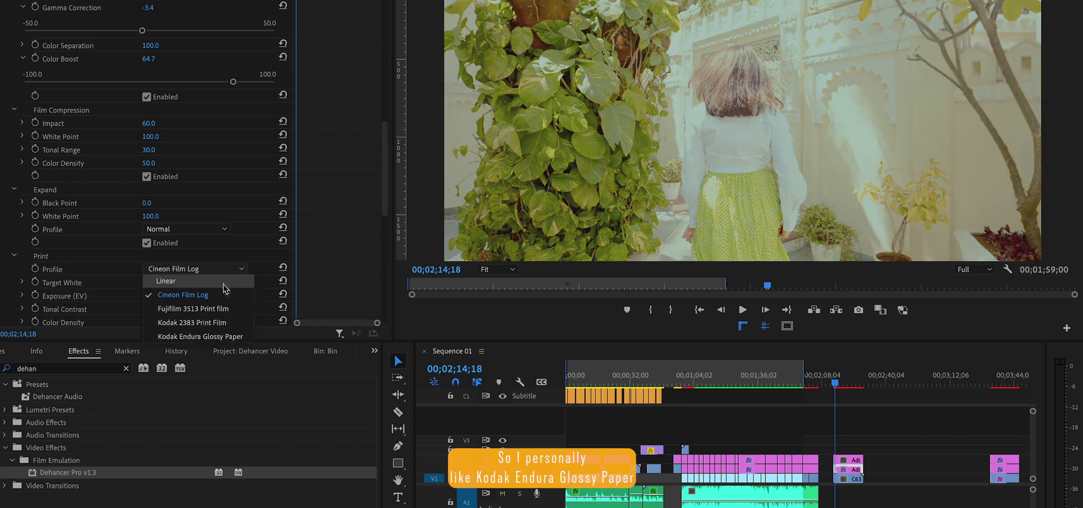
click(202, 337)
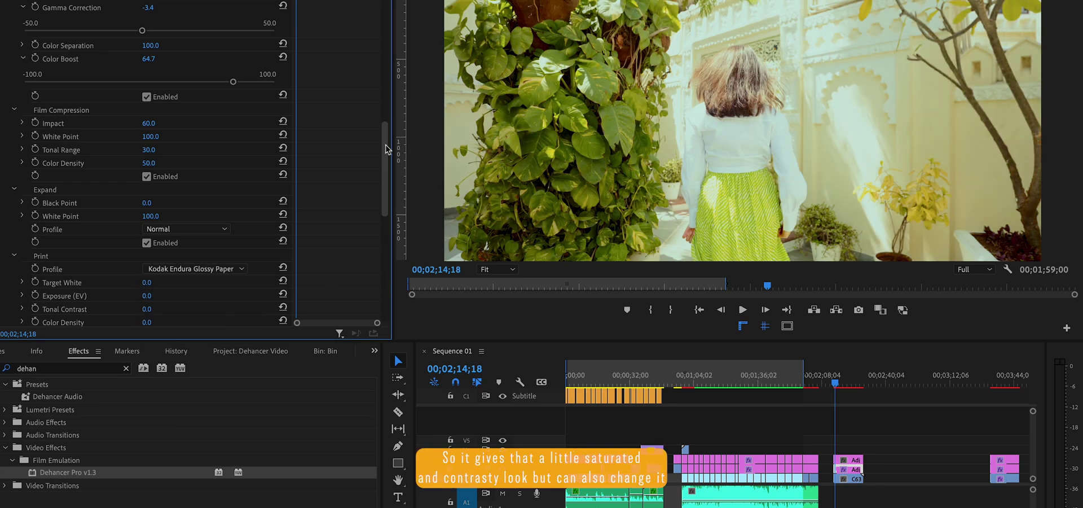
Step: Set the Print Target White to -0.1 and Exposure to -0.5
scroll(386, 158, down, 1)
scroll(386, 157, down, 4)
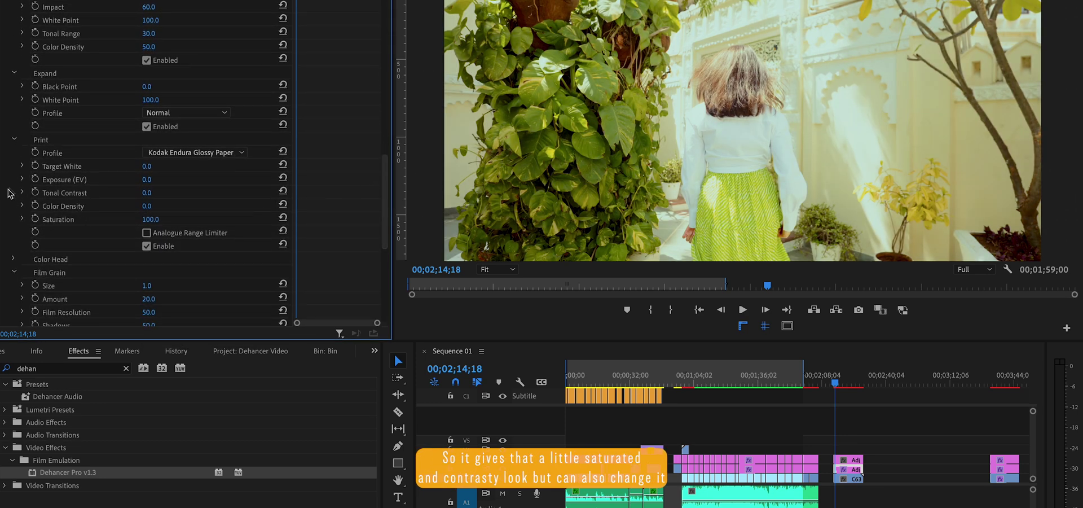
click(22, 166)
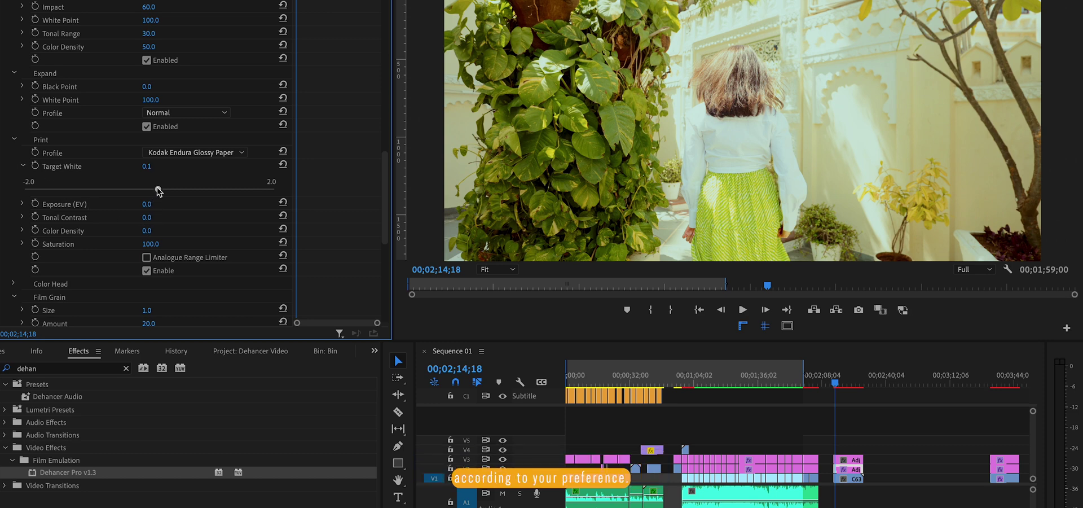
click(22, 204)
scroll(22, 204, down, 2)
drag(156, 188, 128, 177)
scroll(85, 218, down, 1)
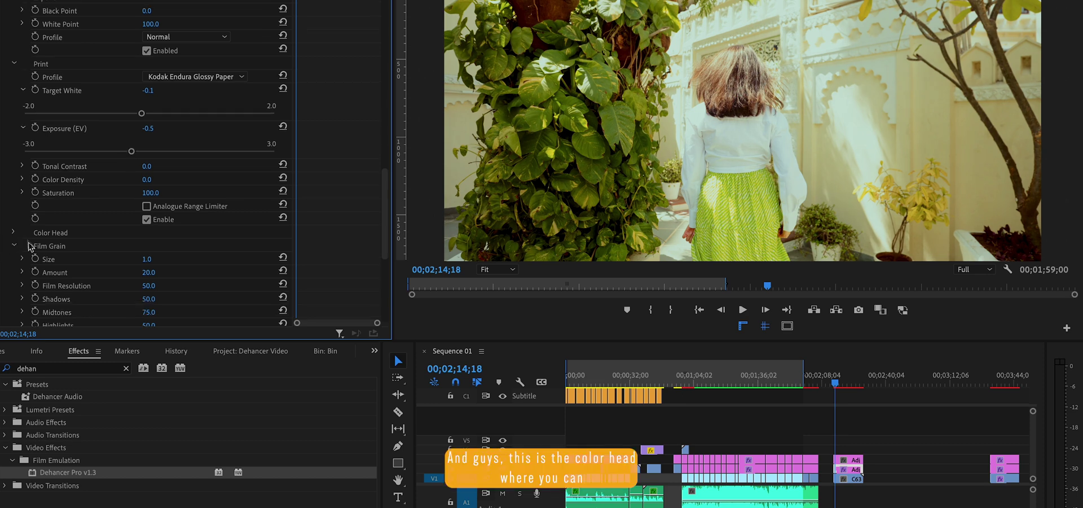
Step: Enable Color Head and set Yellow-Blue to -6.2
click(14, 232)
scroll(23, 237, down, 4)
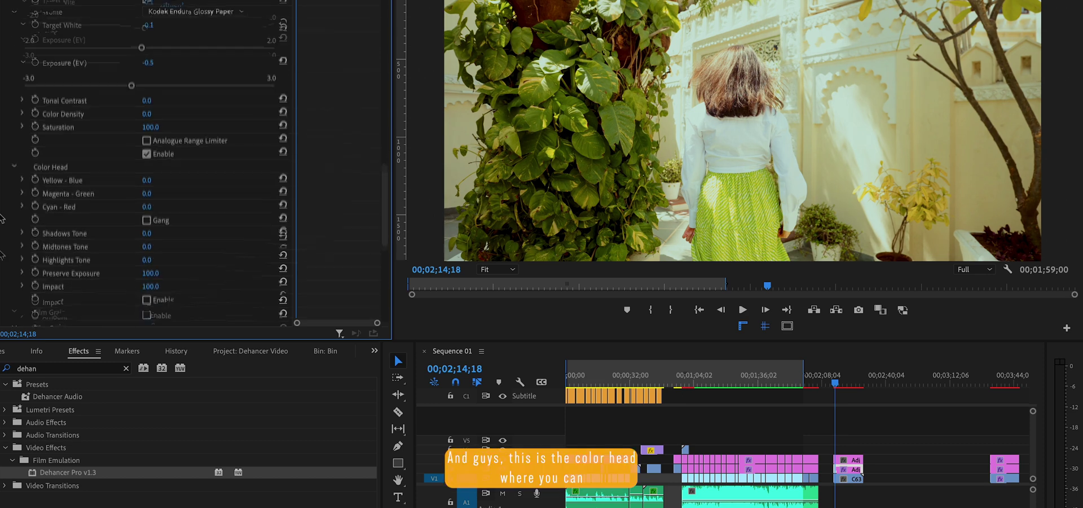
click(144, 278)
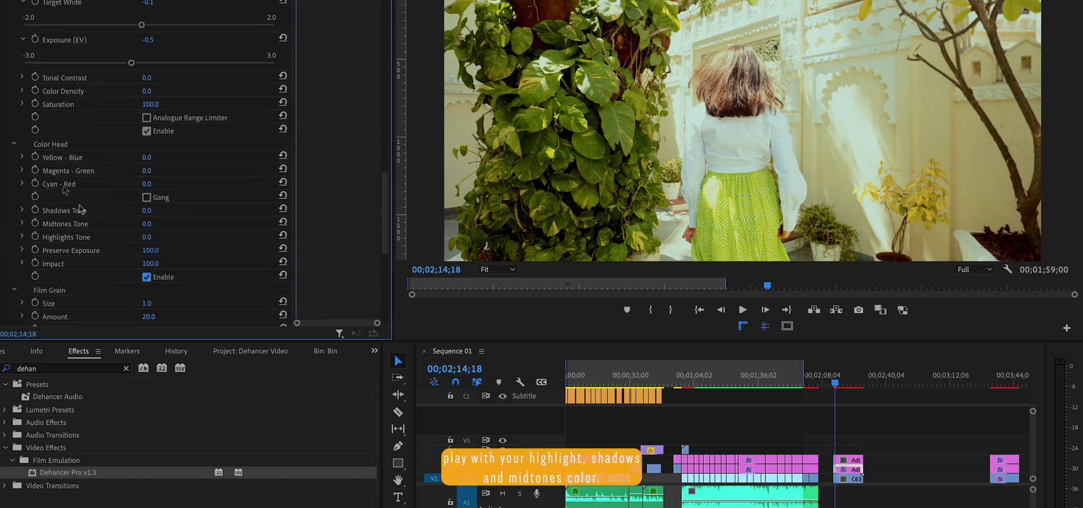
click(23, 157)
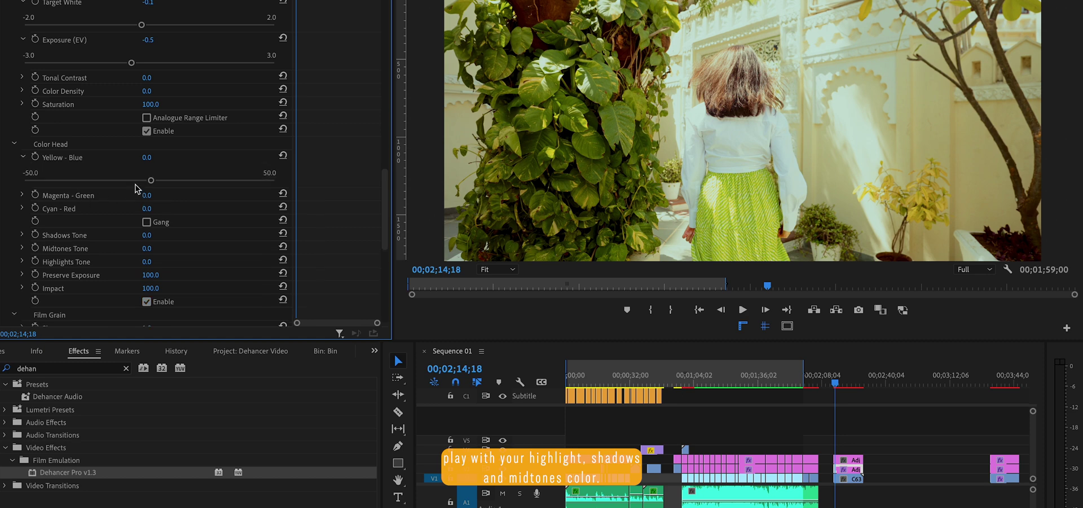
drag(149, 180, 131, 184)
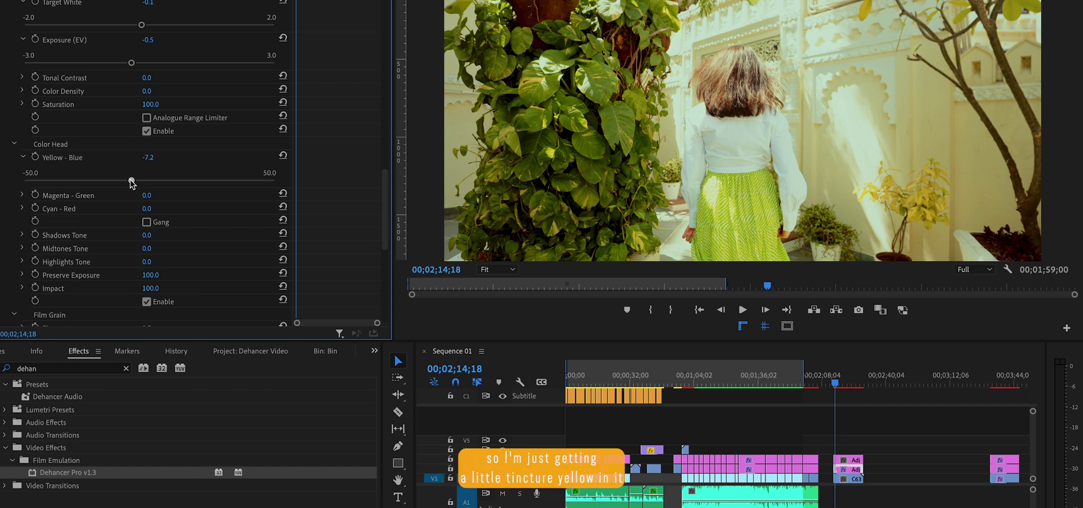
Step: Set Magenta-Green to 5.4 and Cyan-Red to 9.2, then bypass the grade to compare
click(22, 195)
drag(151, 218, 164, 219)
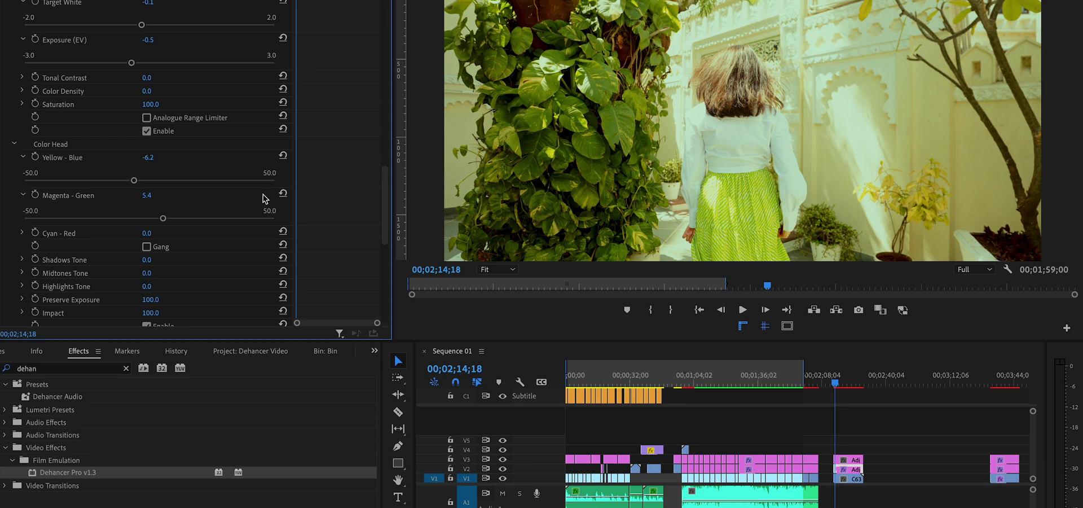
scroll(11, 193, down, 2)
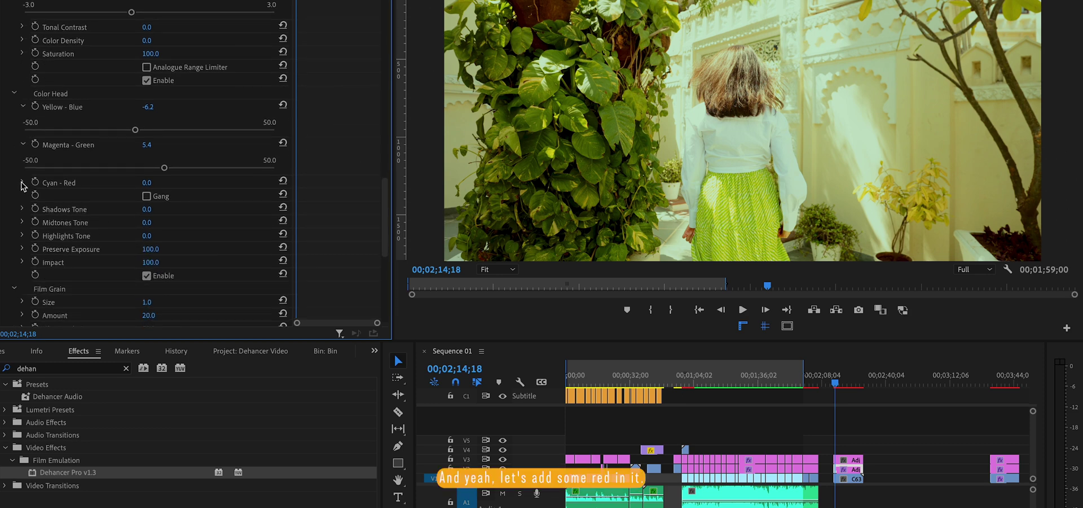
click(22, 183)
drag(154, 207, 173, 210)
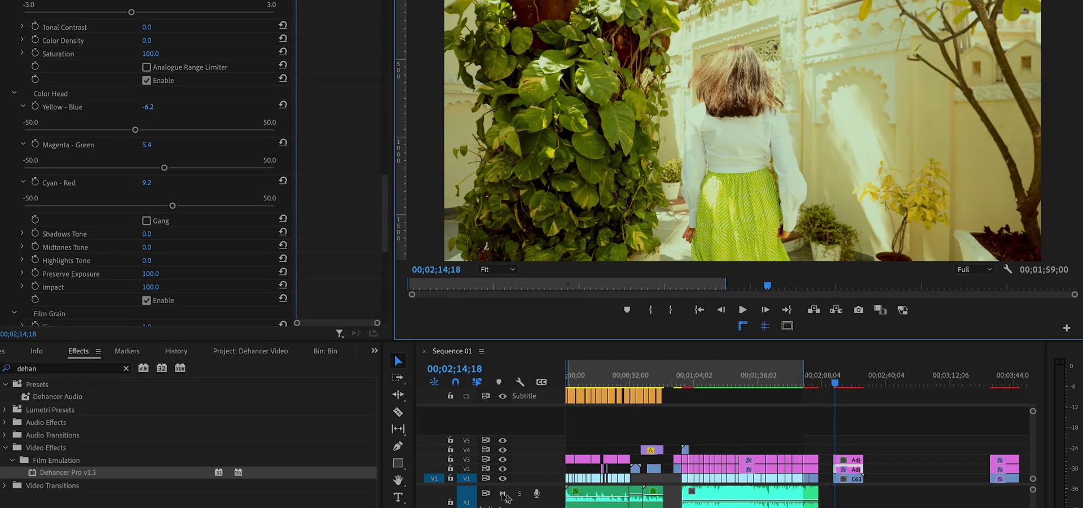
click(503, 469)
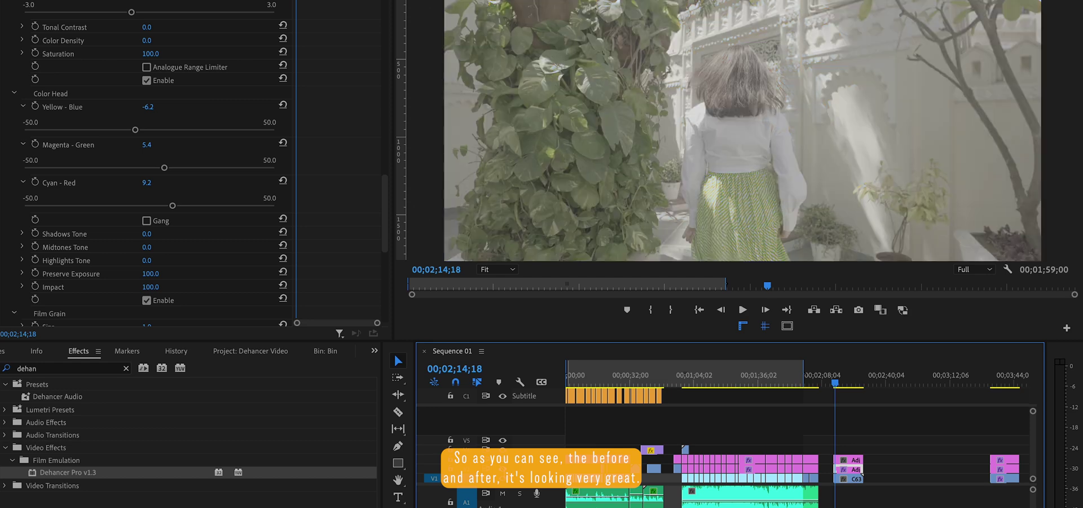
Step: Turn the Dehancer grade back on and enable Film Grain
click(504, 469)
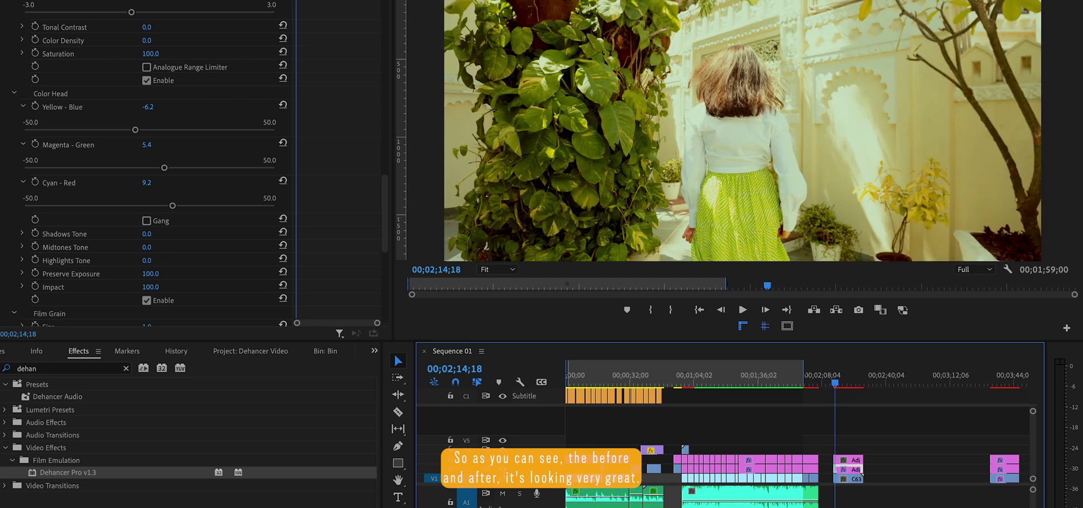
drag(386, 197, 383, 241)
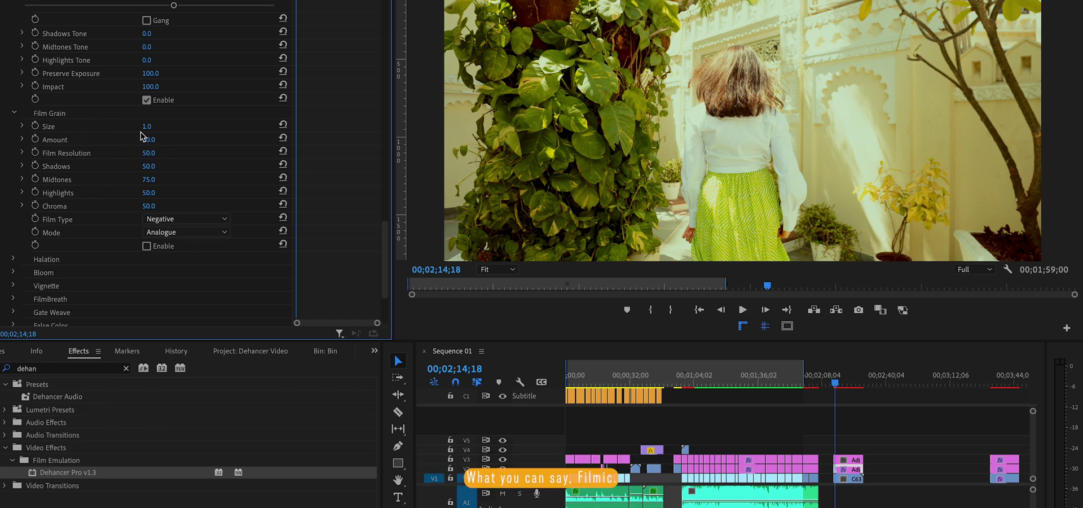
click(147, 246)
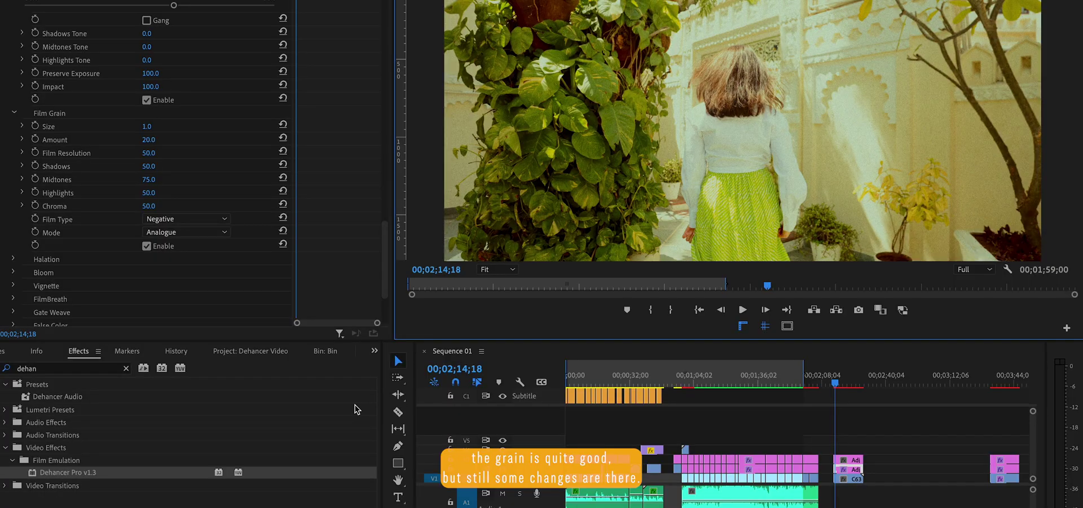
Step: Set the grain Film Type to Positive and Size to 7.0
click(192, 223)
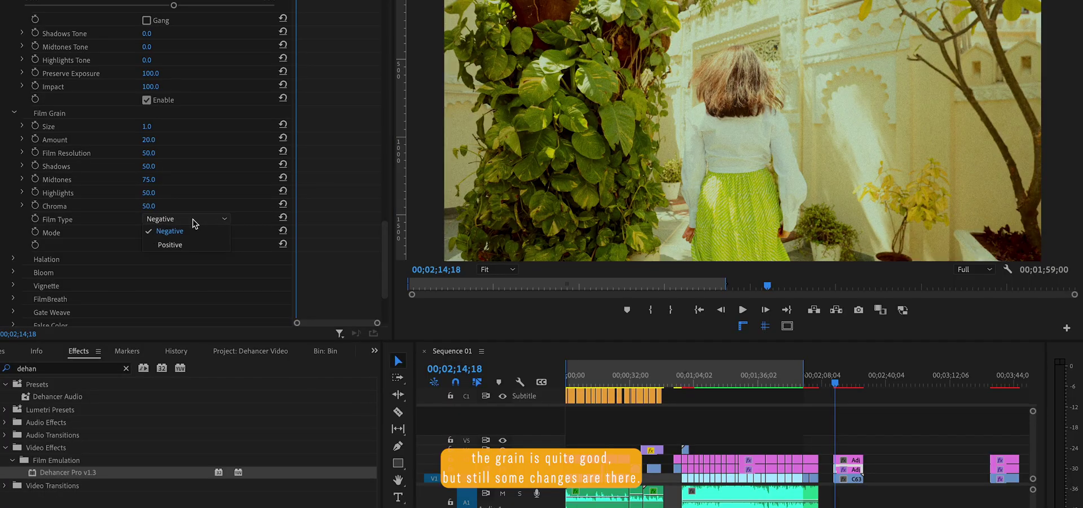
click(182, 246)
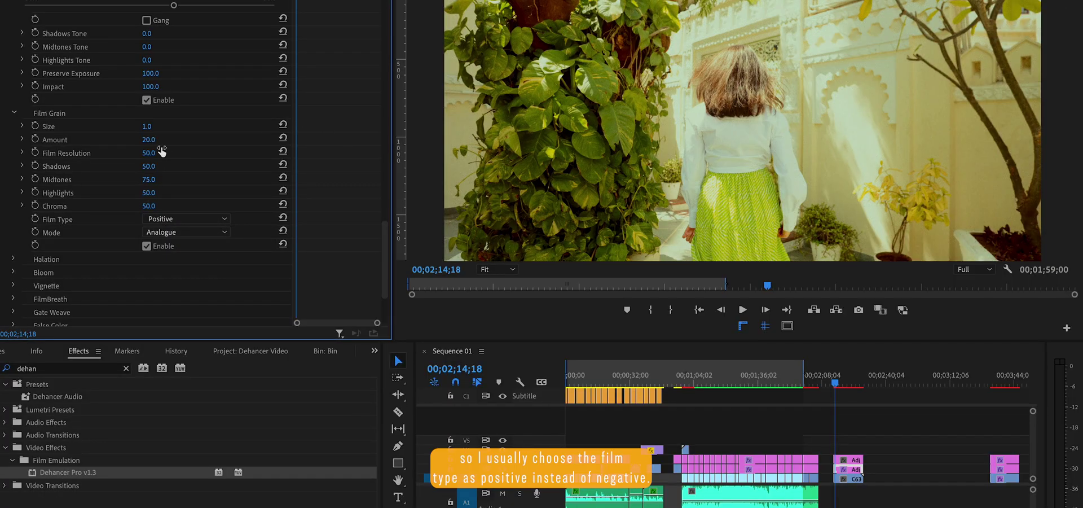
click(148, 126)
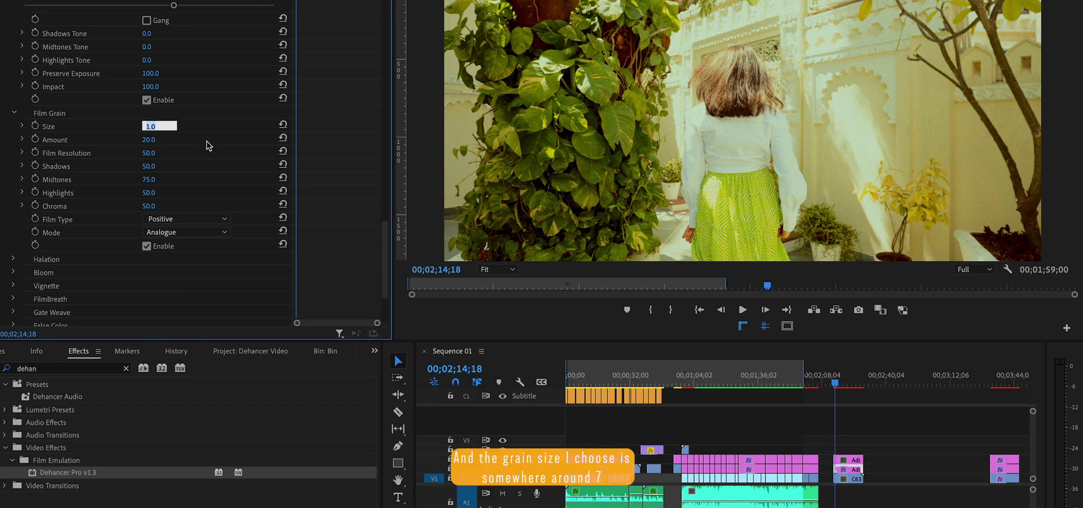
text(7)
key(Return)
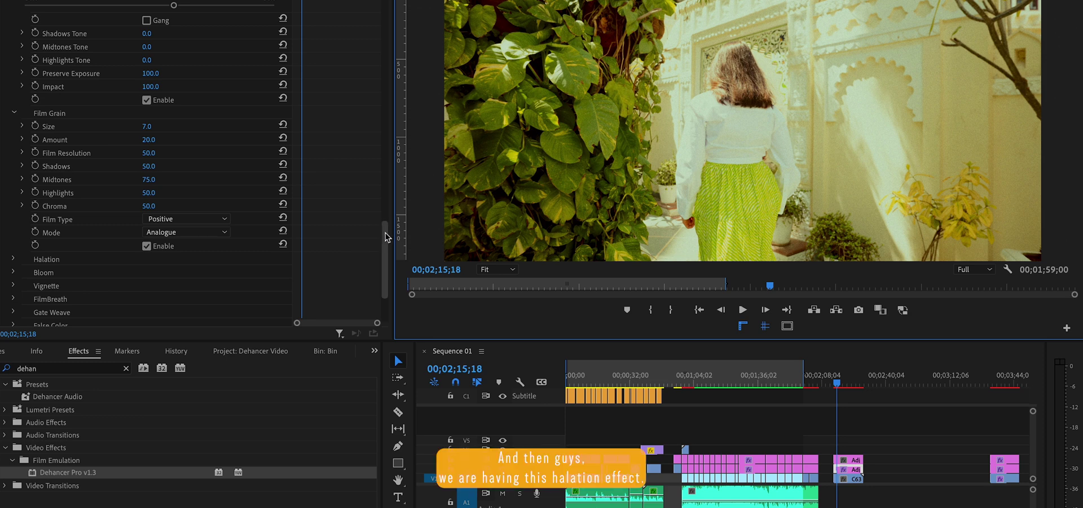
Step: Turn on Dehancer's Halation and set its Amplify to 78.1 for a stronger highlight glow
drag(385, 241, 385, 262)
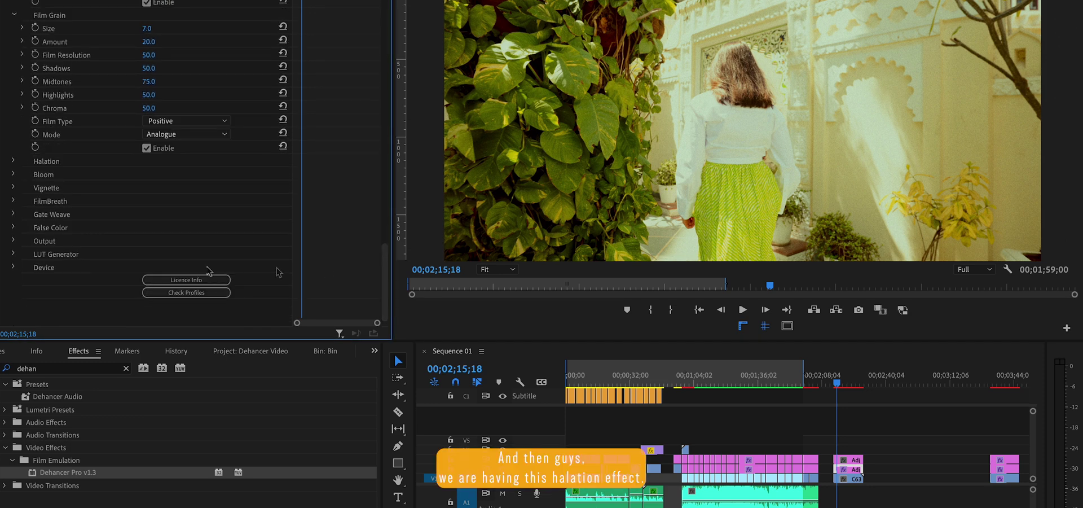
click(15, 161)
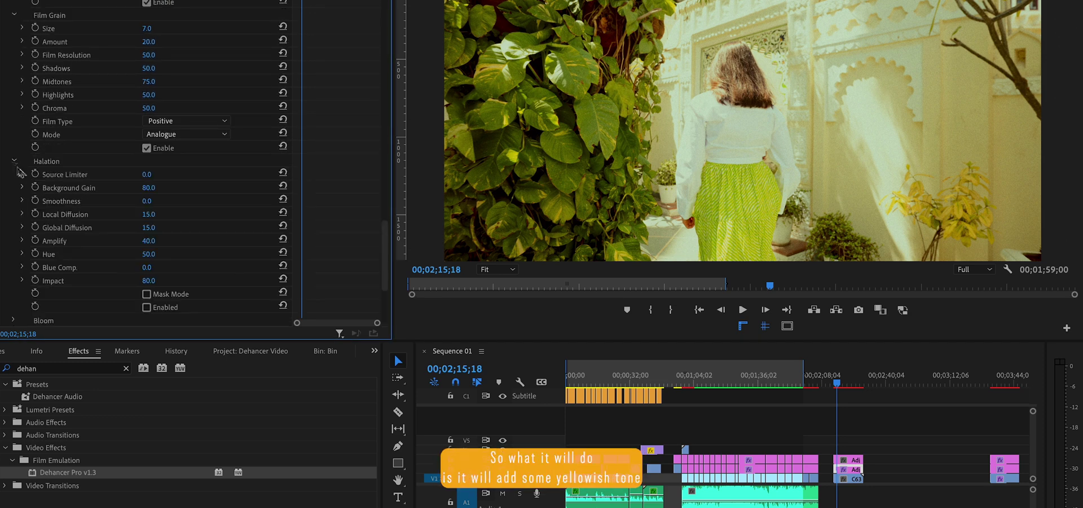
click(147, 308)
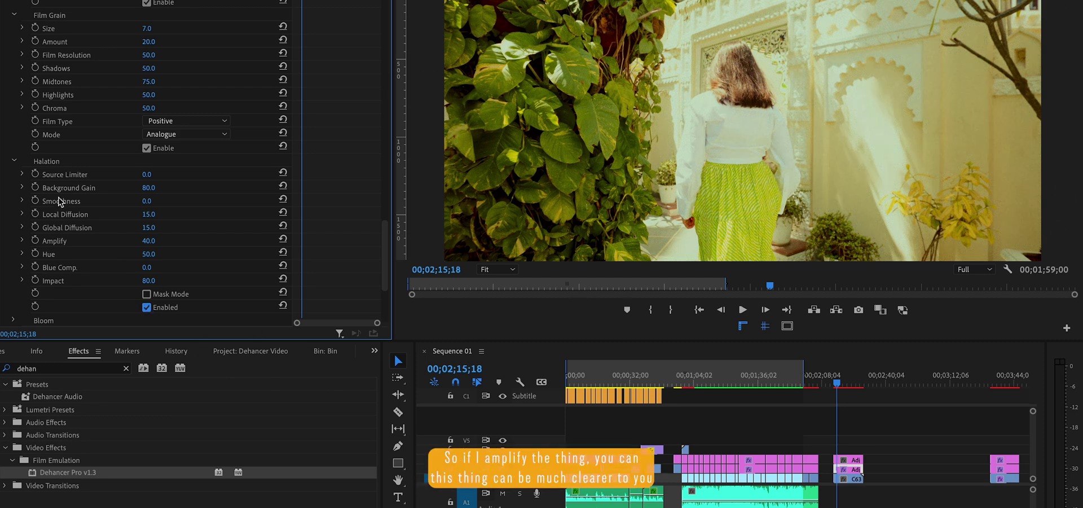
click(23, 241)
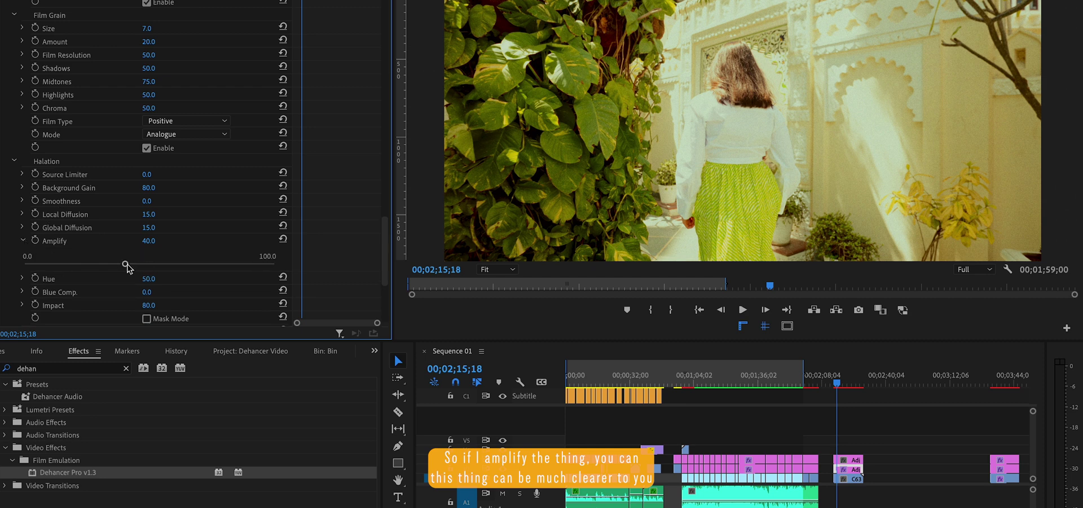
drag(127, 267, 220, 268)
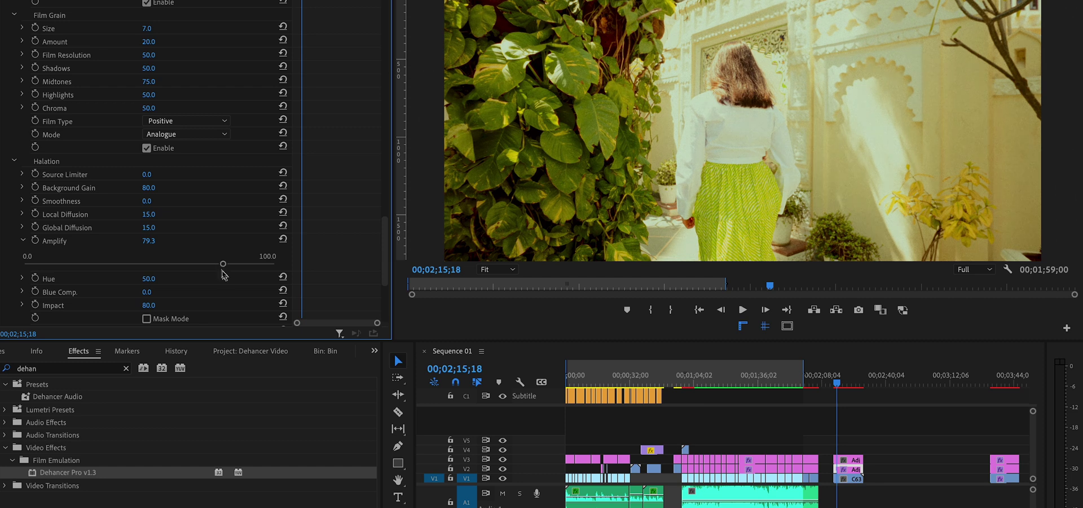
scroll(222, 275, down, 5)
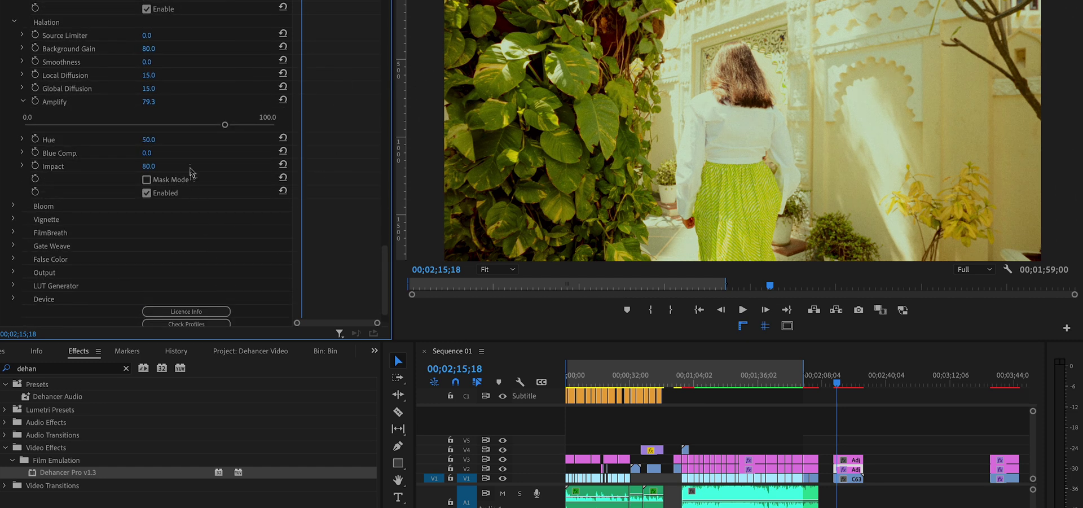
drag(225, 125, 220, 124)
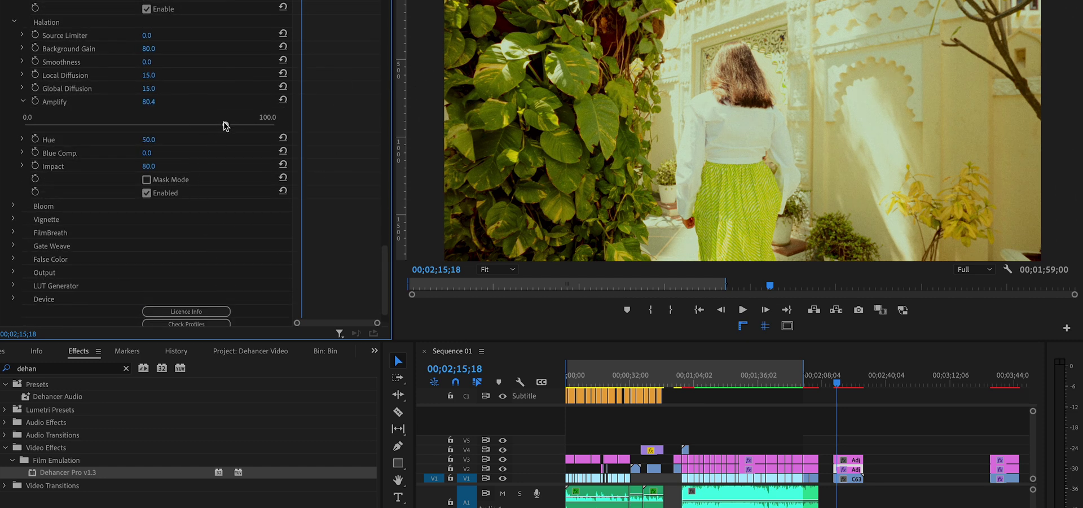
Step: Set Bloom Amplify to 89.7 and Diffusion to 100.0, then check a later frame
click(12, 205)
scroll(9, 202, down, 2)
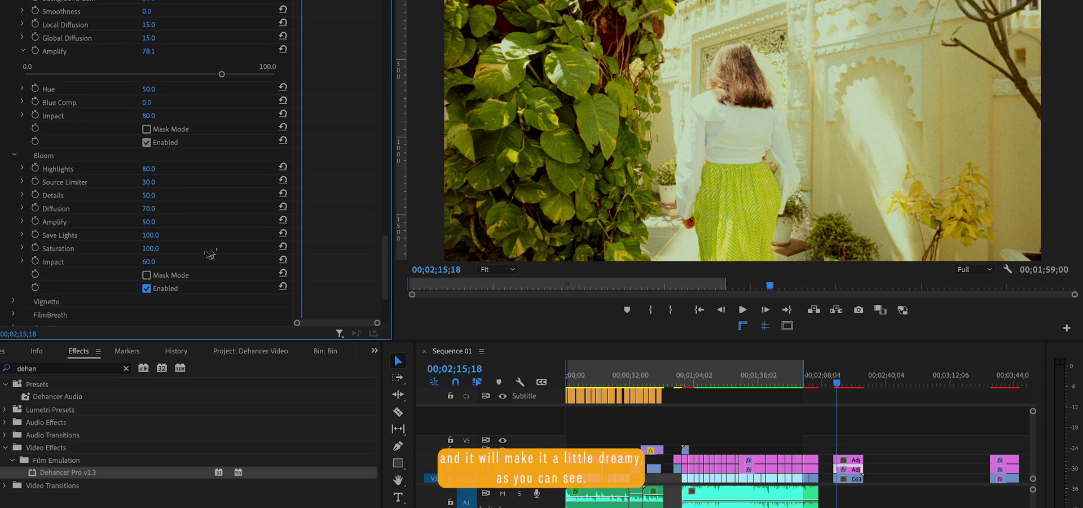
scroll(237, 237, down, 1)
scroll(236, 237, down, 1)
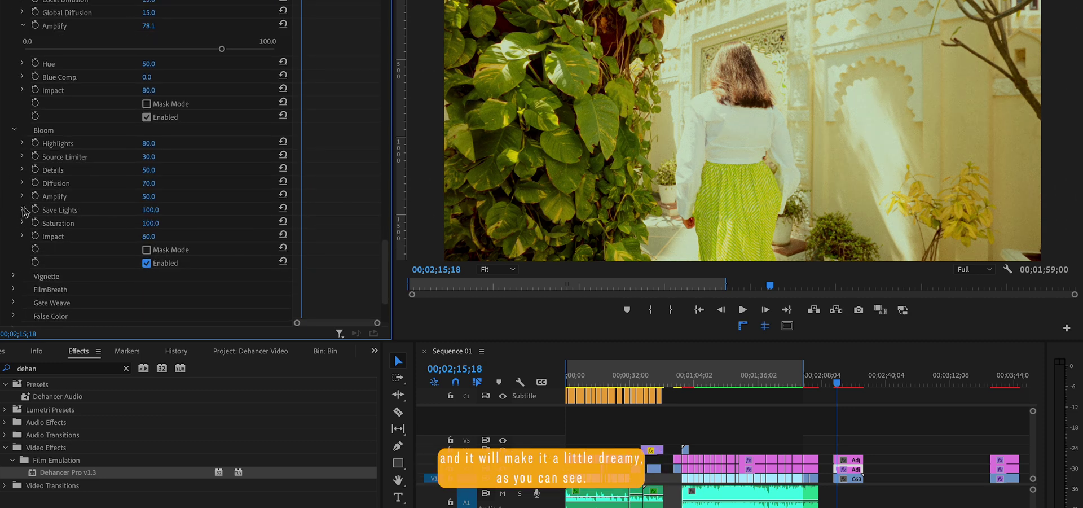
click(23, 196)
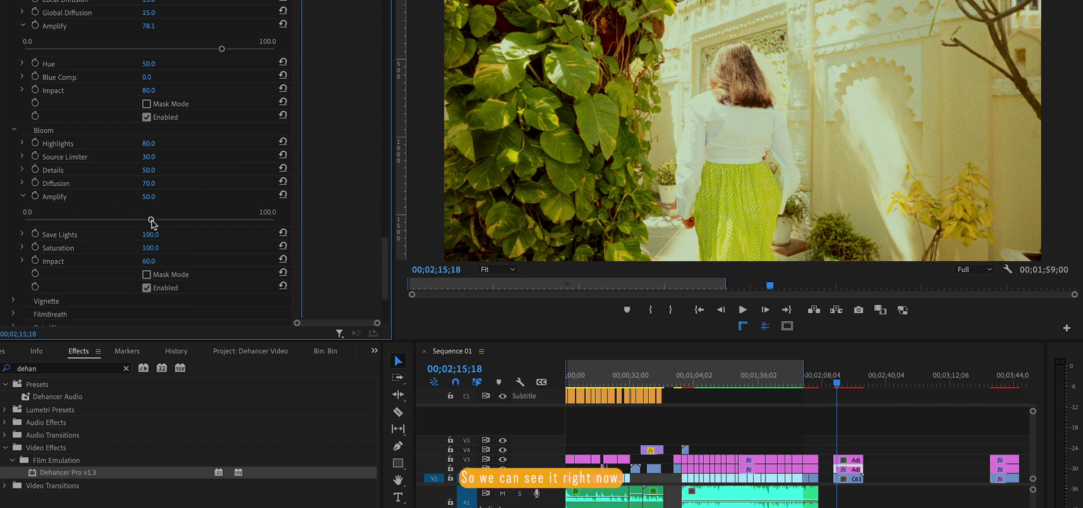
drag(153, 221, 249, 220)
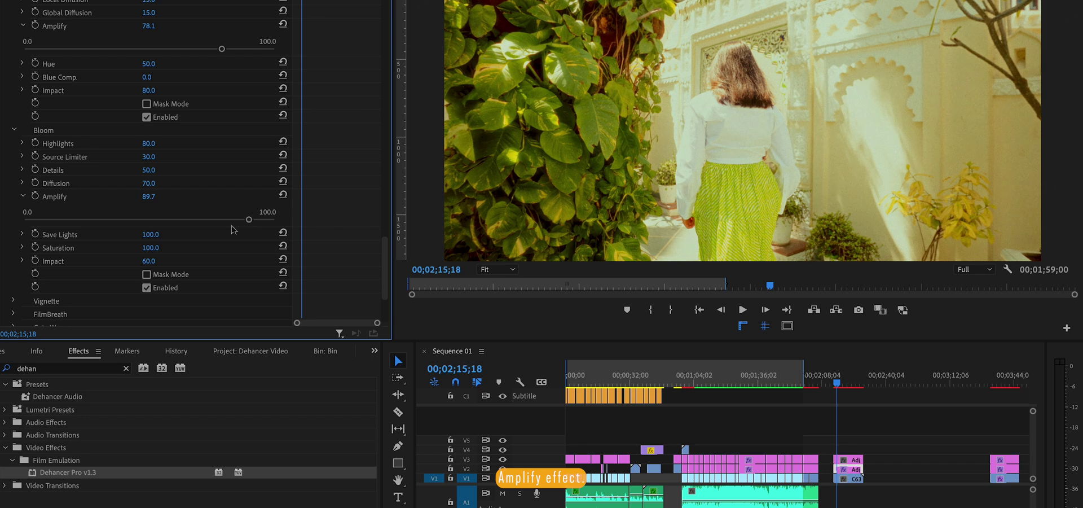
click(23, 184)
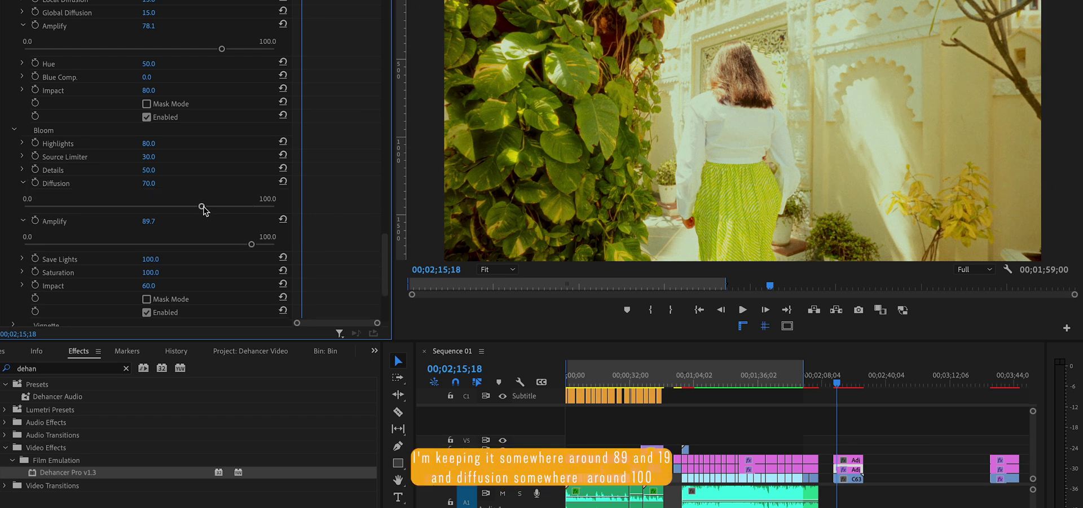
drag(203, 207, 290, 209)
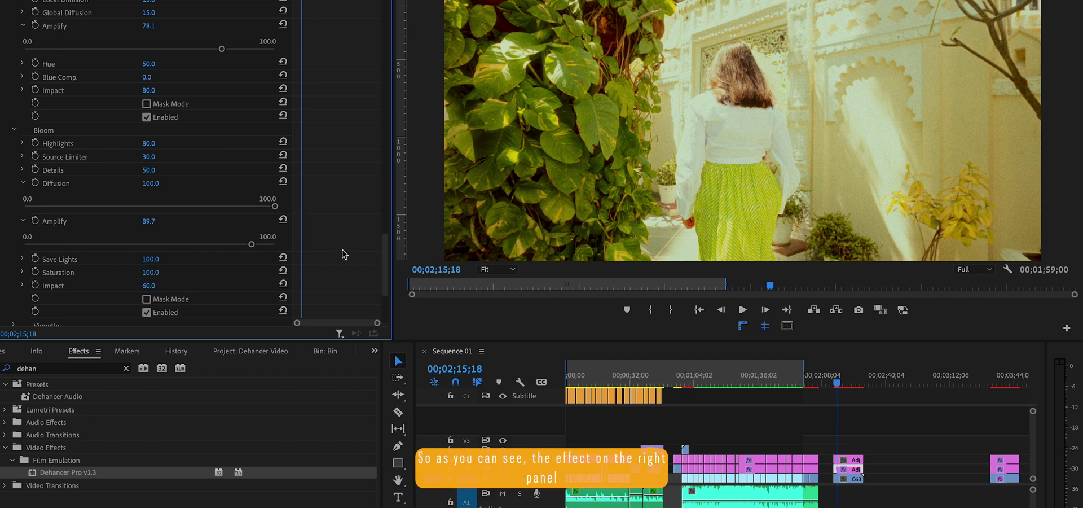
scroll(342, 253, down, 3)
scroll(347, 238, down, 5)
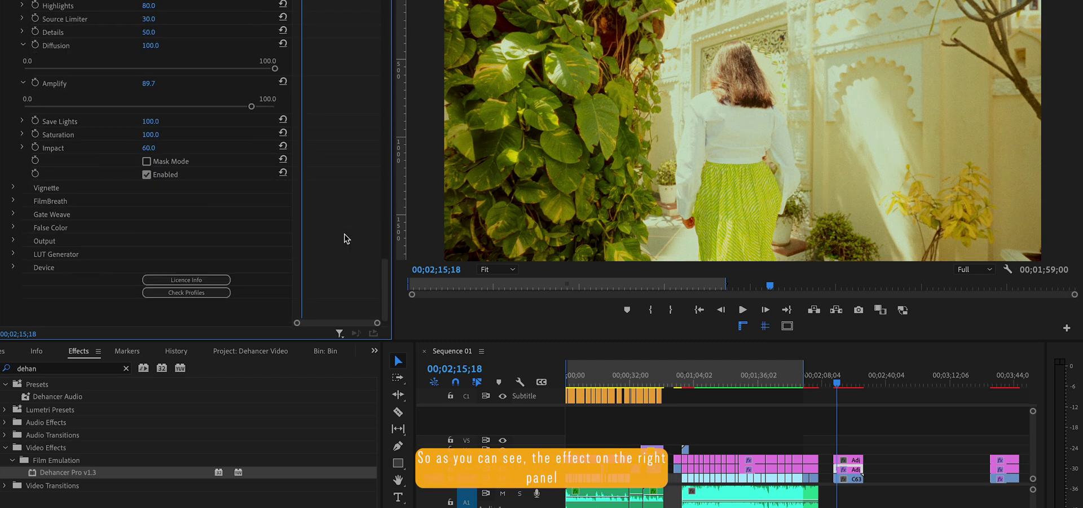
drag(840, 392, 846, 385)
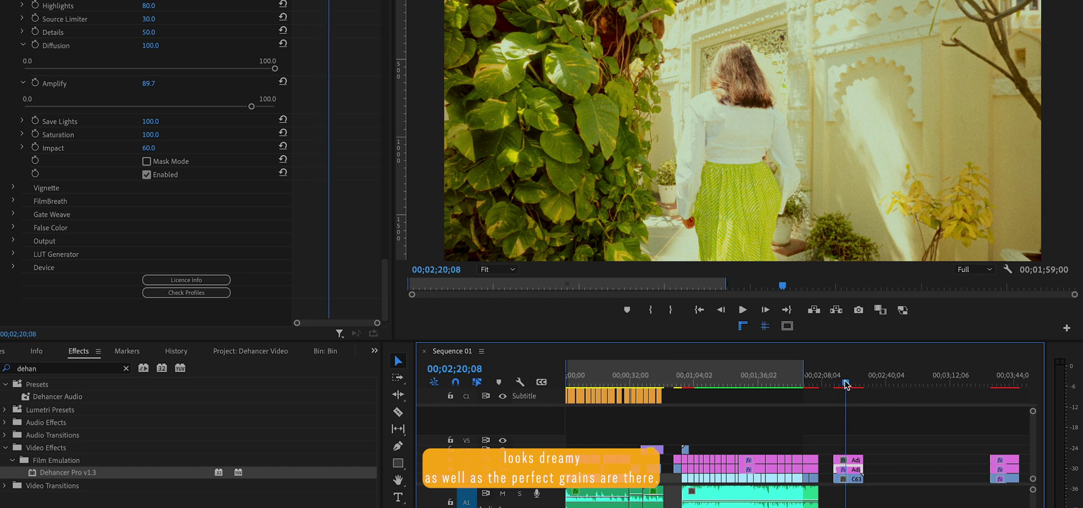
Step: Mark the graded clip's range, render its previews, and return playback to 00;02;14;18
key(x)
key(Return)
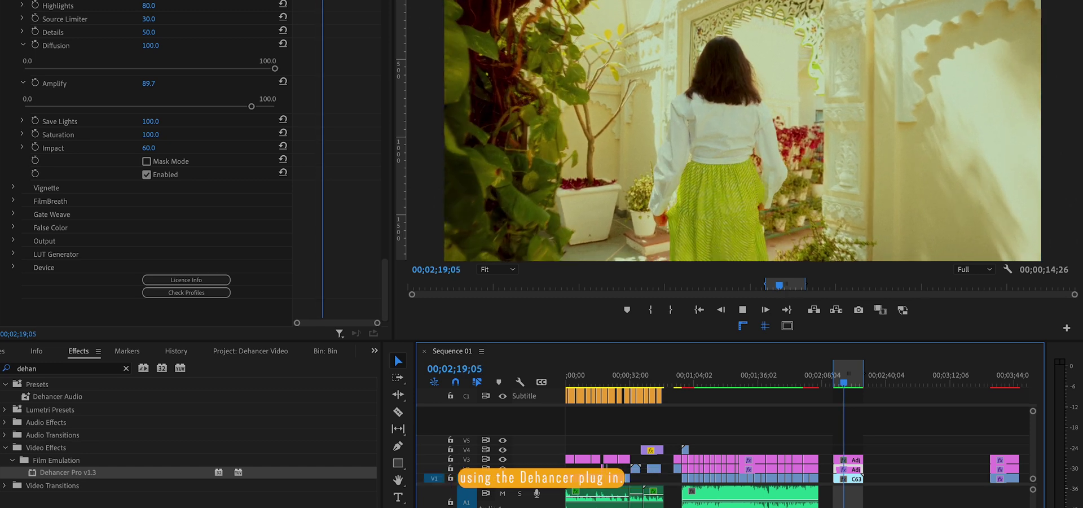
click(836, 381)
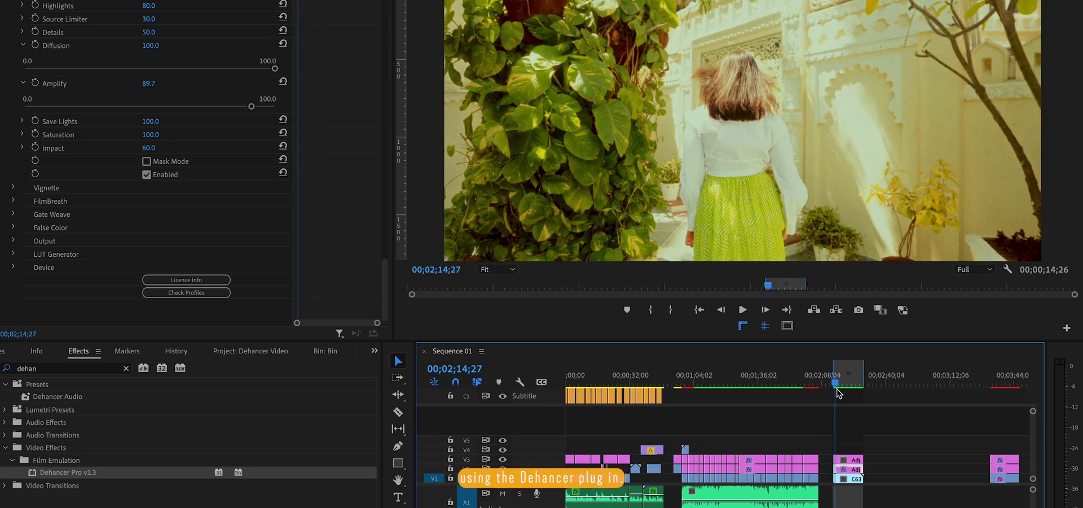